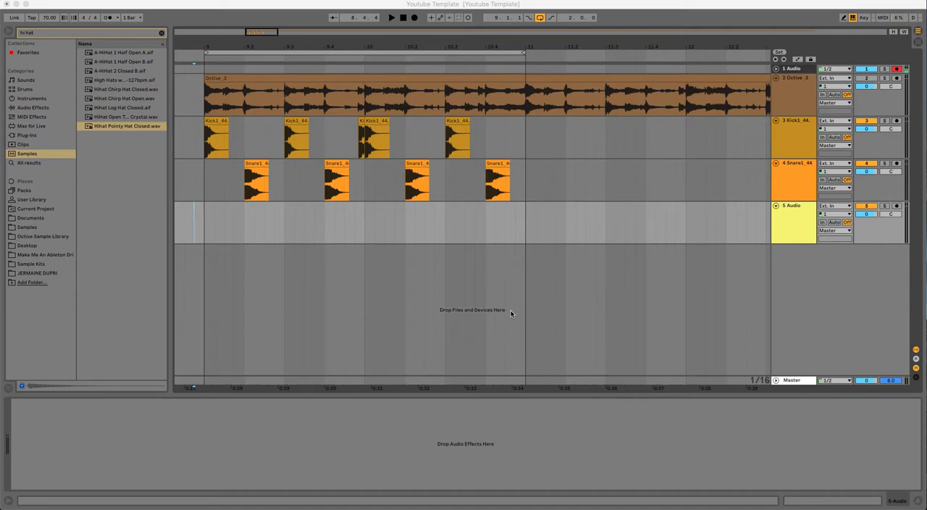
Place Hihat Pointy Hat Closed.wav on every beat of bars 9 and 10 on track 5, and play the loop.
{"action": "left_click", "coordinate": [104, 127]}
{"action": "left_click", "coordinate": [196, 223]}
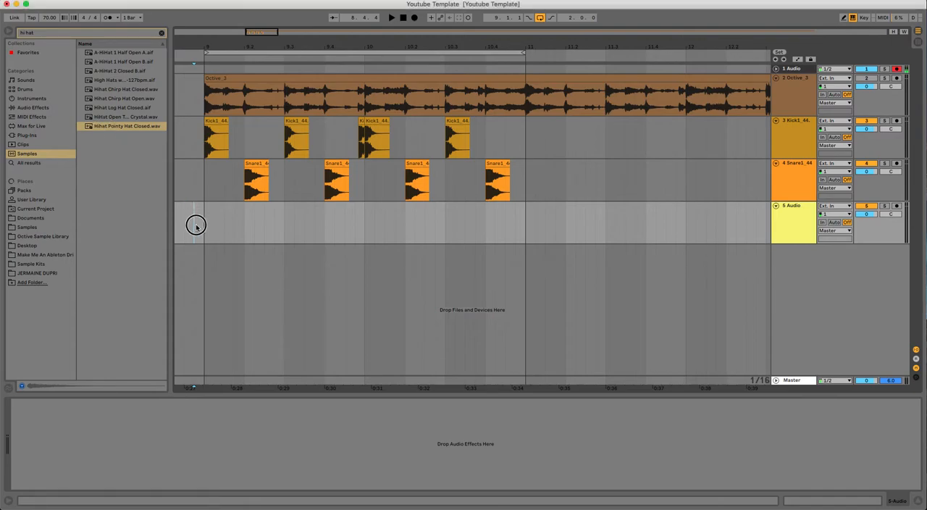
{"action": "left_click", "coordinate": [110, 128]}
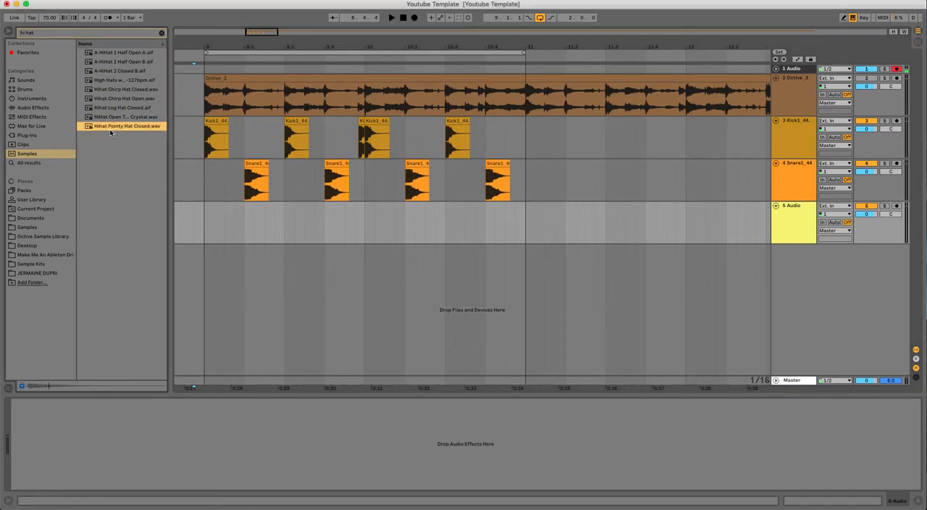
{"action": "left_click", "coordinate": [100, 129]}
{"action": "left_click_drag", "start_coordinate": [100, 128], "coordinate": [368, 216]}
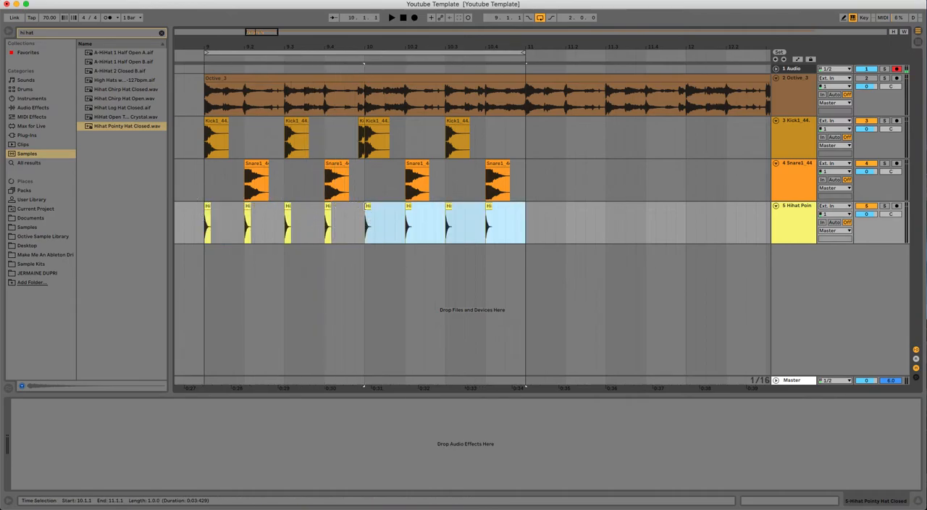
{"action": "left_click", "coordinate": [276, 51]}
{"action": "key", "text": "space"}
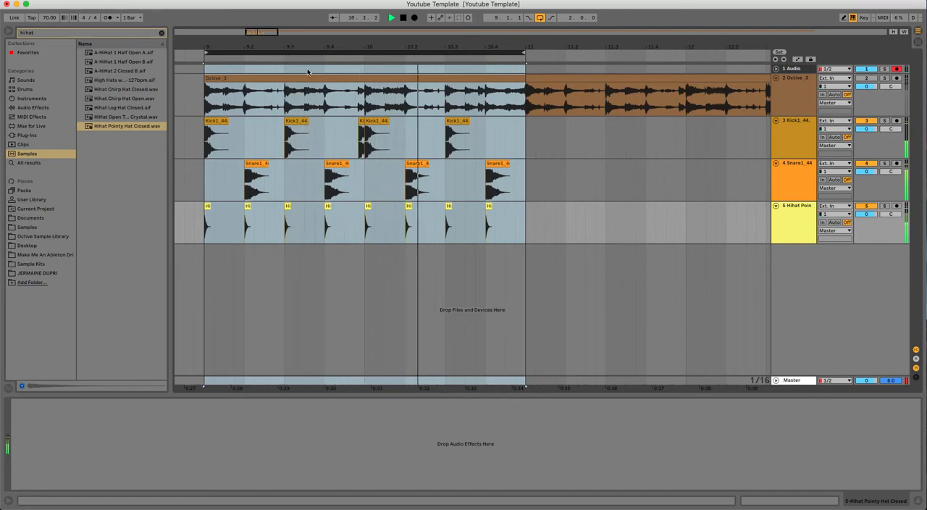
{"action": "key", "text": "space"}
Copy all the hi-hats half a beat later to make eighth notes across bars 9 and 10, and play the loop.
{"action": "left_click_drag", "start_coordinate": [522, 210], "coordinate": [206, 209]}
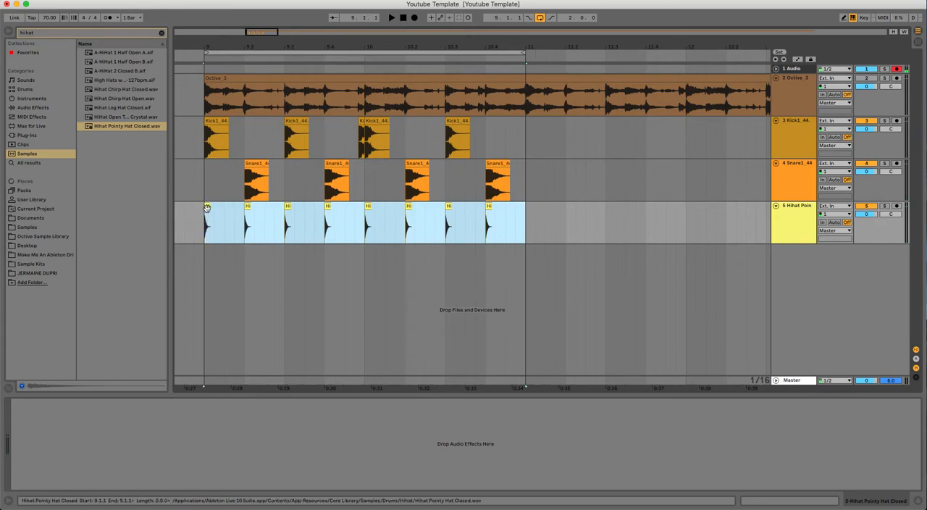
{"action": "left_click_drag", "start_coordinate": [207, 208], "coordinate": [224, 209]}
{"action": "left_click", "coordinate": [265, 54]}
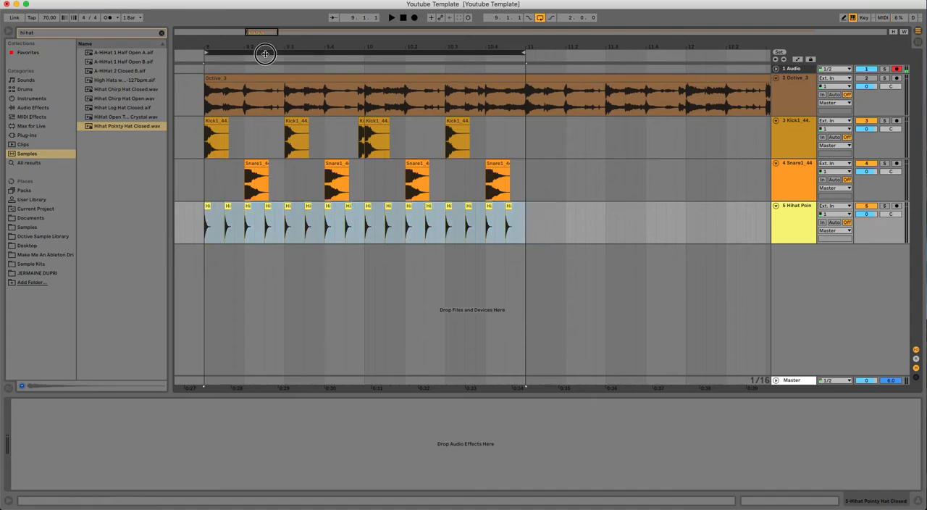
{"action": "key", "text": "space"}
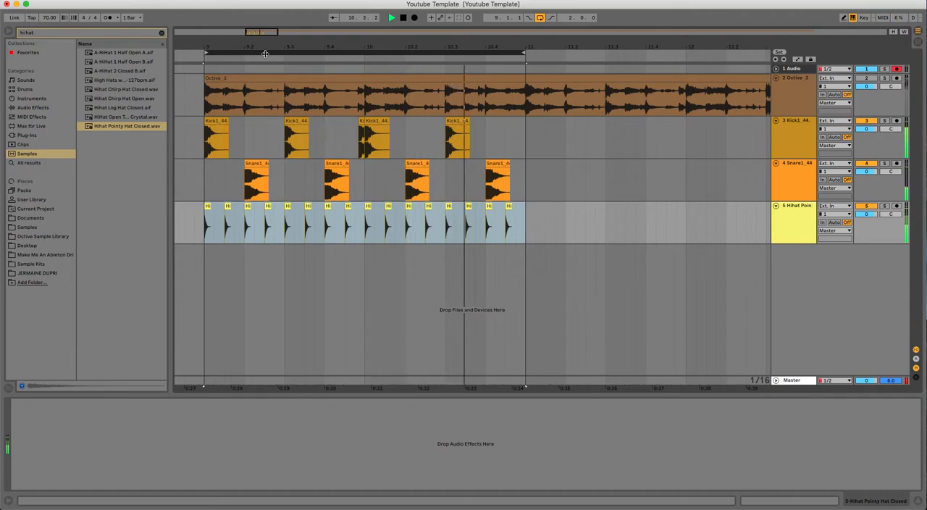
Turn on the triplet grid for the arrangement.
{"action": "left_click", "coordinate": [353, 245]}
{"action": "left_click_drag", "start_coordinate": [357, 44], "coordinate": [342, 228]}
{"action": "left_click", "coordinate": [351, 255]}
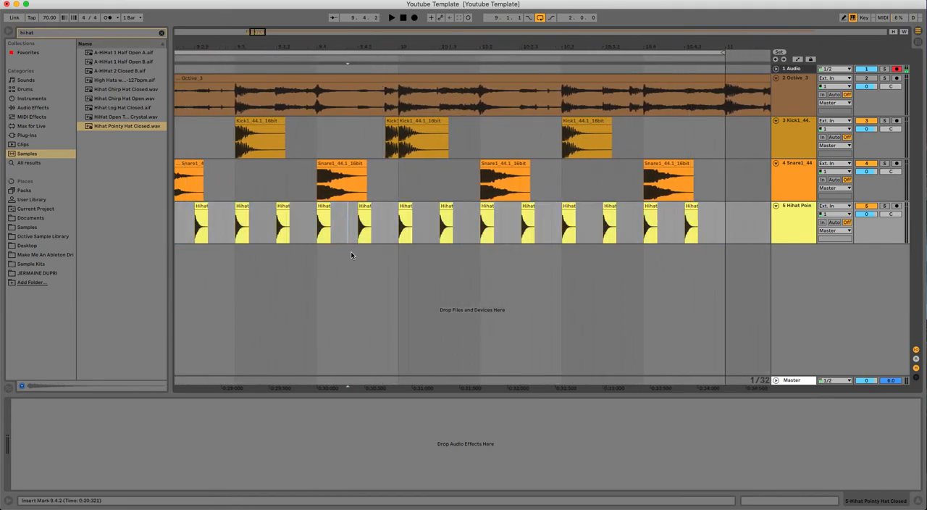
{"action": "right_click", "coordinate": [352, 255]}
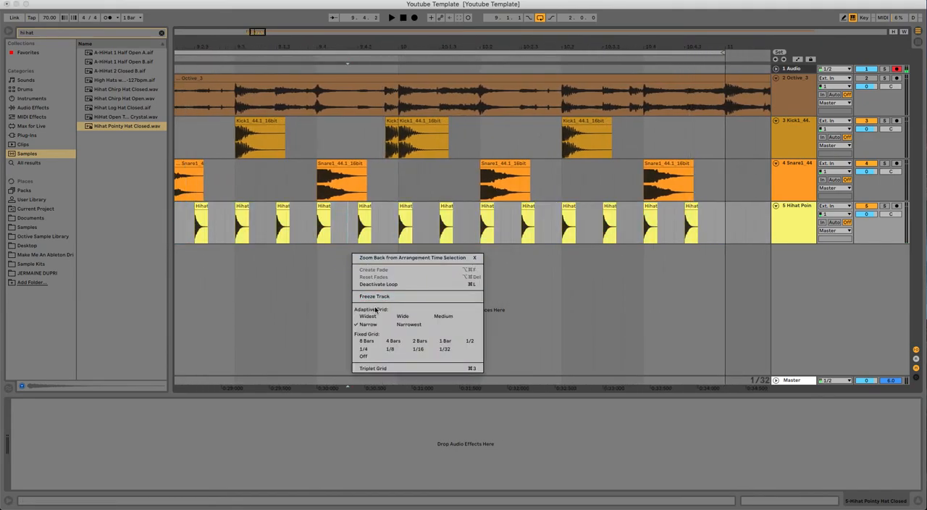
{"action": "left_click", "coordinate": [374, 369]}
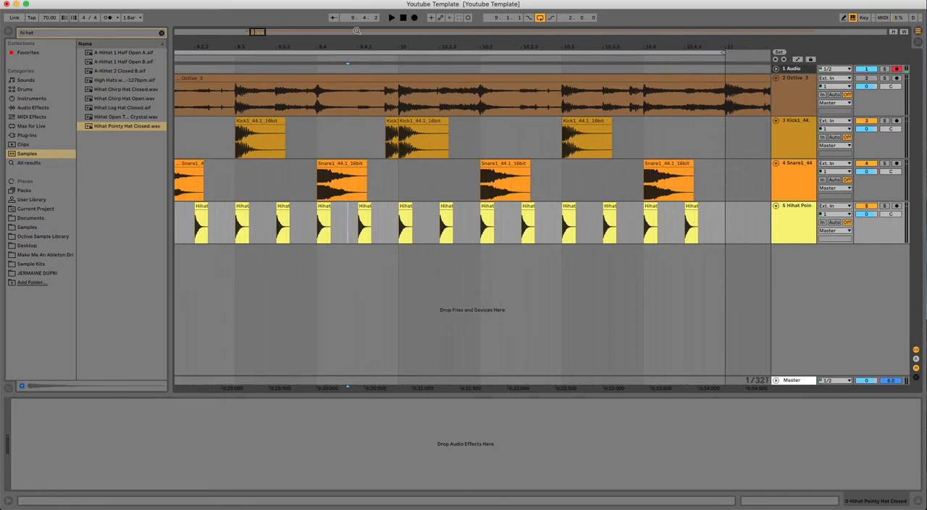
Duplicate the hi-hat at 9.4.3 into a rapid four-hit roll leading up to bar 10, and play the loop.
{"action": "left_click_drag", "start_coordinate": [355, 36], "coordinate": [364, 71]}
{"action": "left_click", "coordinate": [374, 205]}
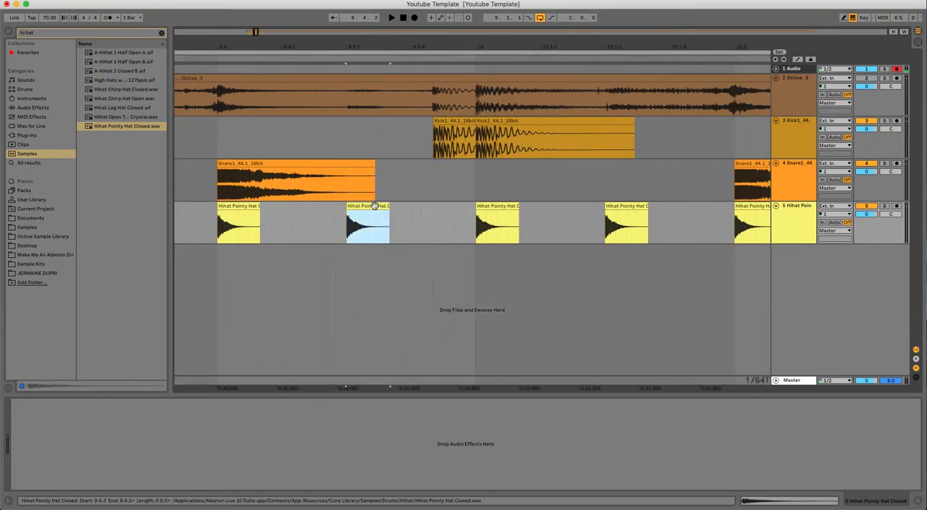
{"action": "left_click_drag", "start_coordinate": [374, 206], "coordinate": [479, 207]}
{"action": "left_click", "coordinate": [488, 207]}
{"action": "left_click_drag", "start_coordinate": [452, 44], "coordinate": [453, 13]}
{"action": "left_click", "coordinate": [449, 53]}
{"action": "key", "text": "space"}
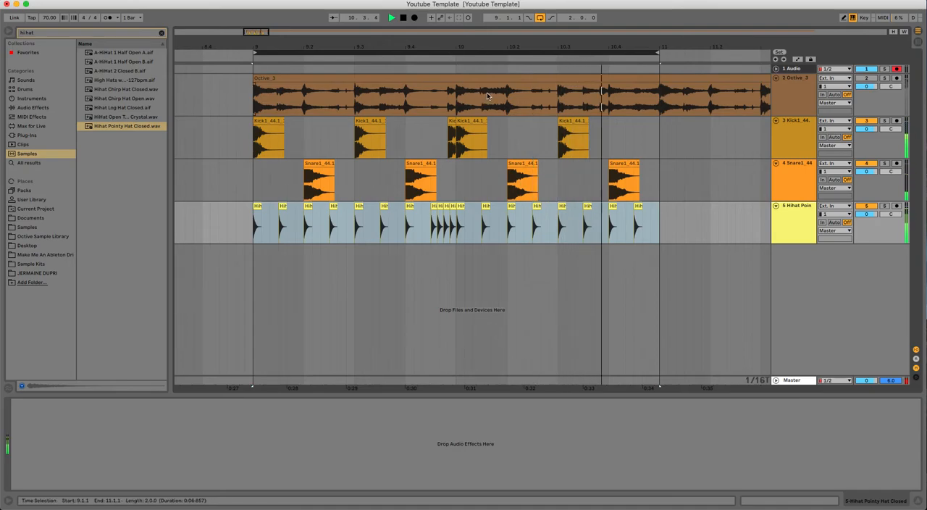
{"action": "key", "text": "space"}
Copy the hi-hat roll pattern from beat 9.4 to beat 10.4, and play the loop.
{"action": "left_click", "coordinate": [422, 213]}
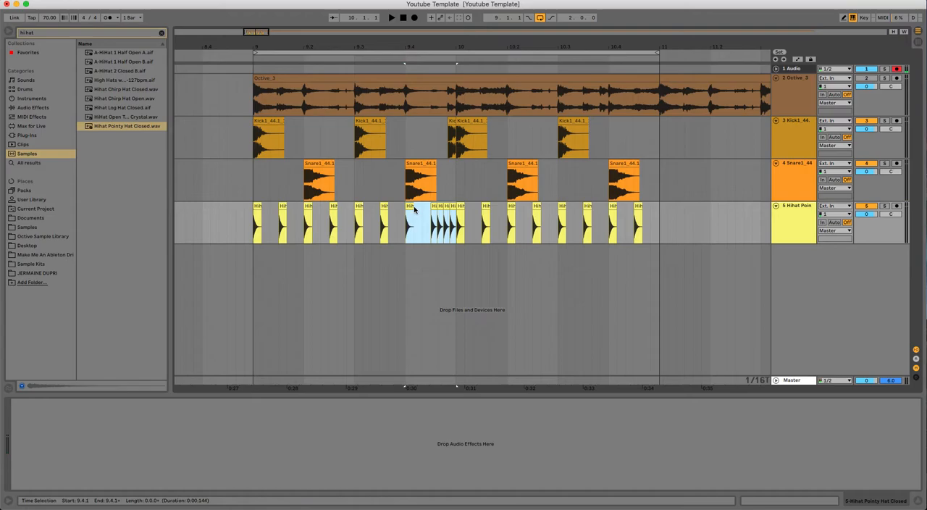
{"action": "left_click_drag", "start_coordinate": [410, 206], "coordinate": [613, 211]}
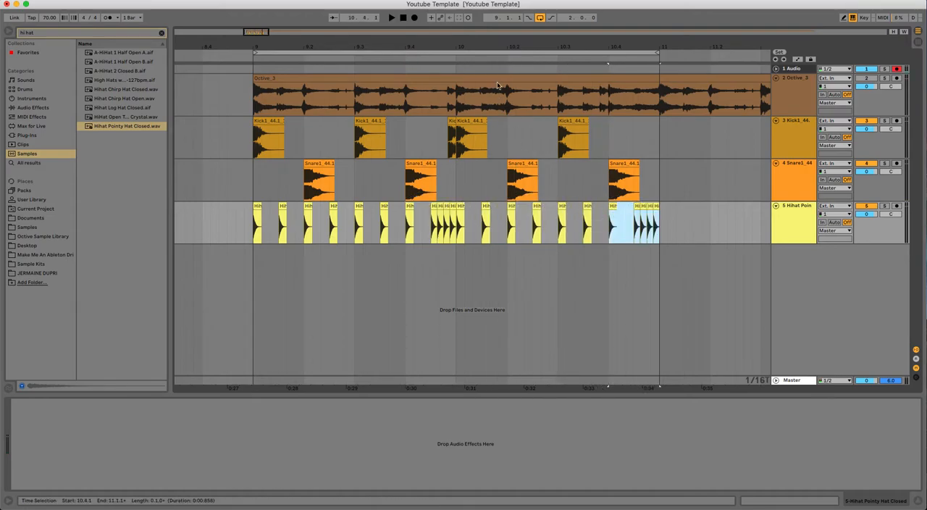
{"action": "left_click", "coordinate": [502, 53]}
{"action": "key", "text": "space"}
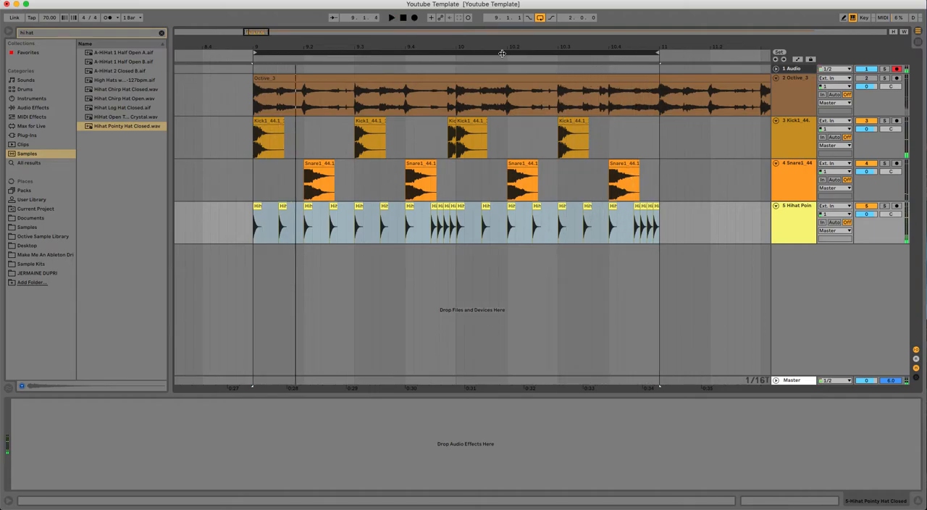
Turn off the triplet grid for the arrangement.
{"action": "left_click", "coordinate": [502, 53]}
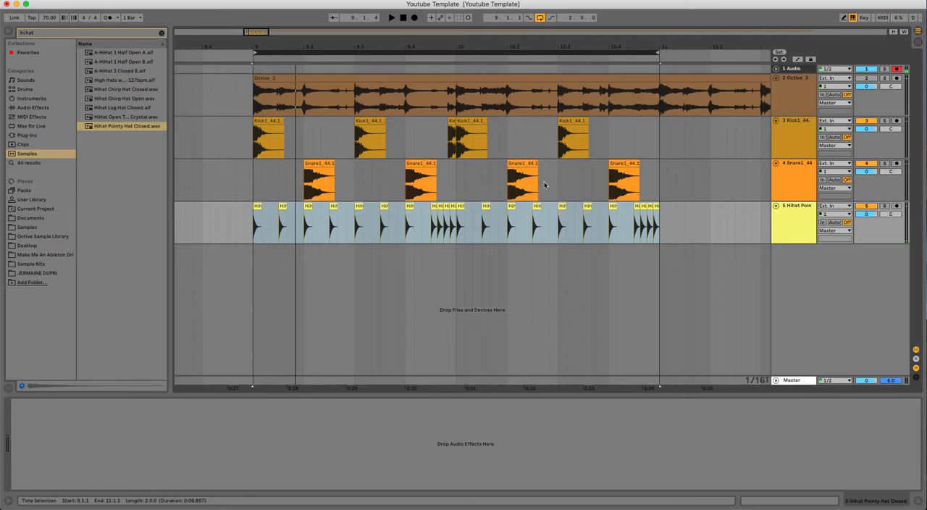
{"action": "right_click", "coordinate": [444, 283]}
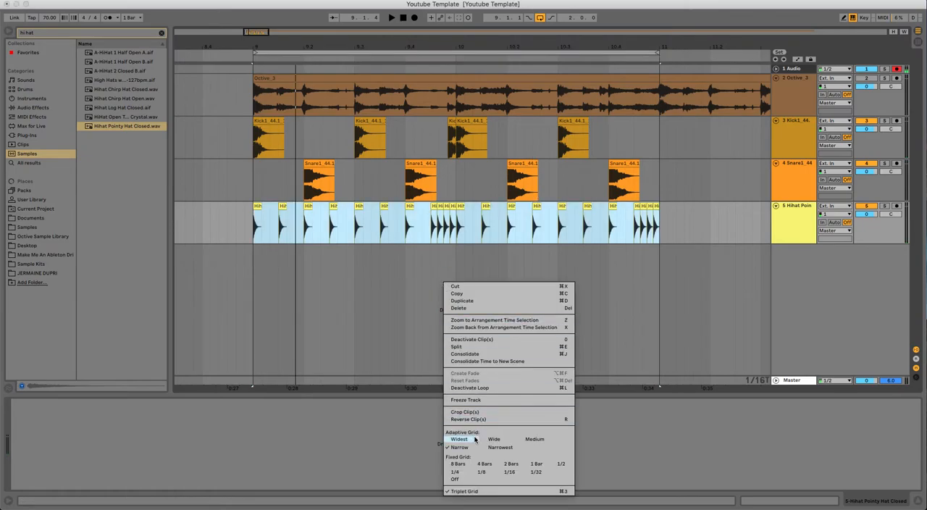
{"action": "left_click", "coordinate": [472, 491]}
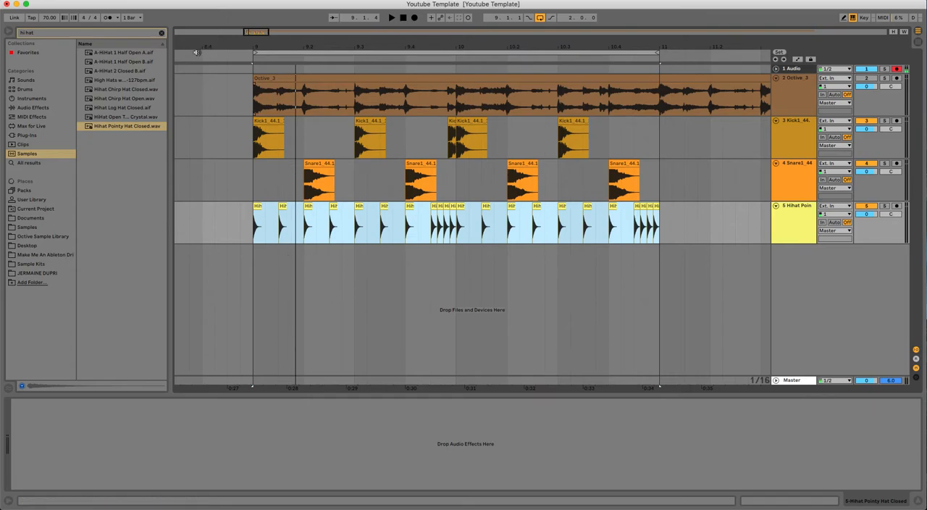
Insert a new MIDI track below the hi-hat track.
{"action": "left_click", "coordinate": [125, 34]}
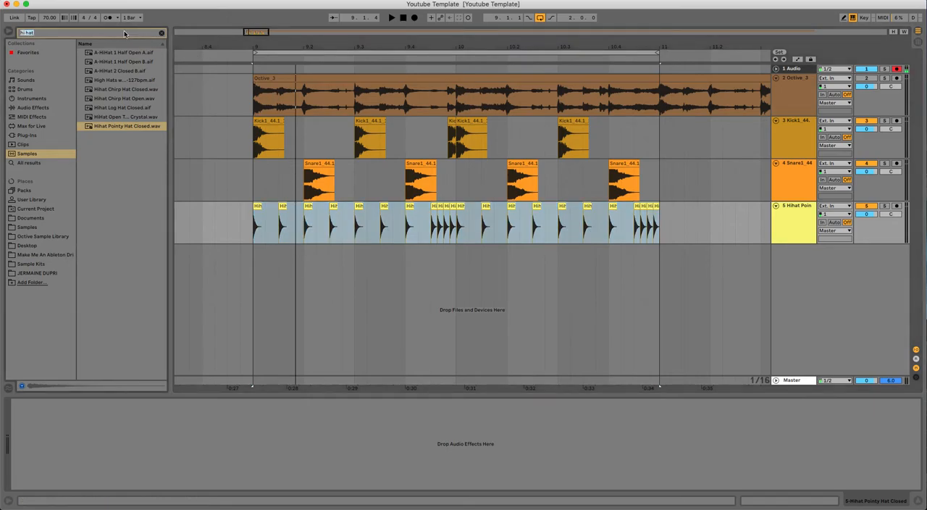
{"action": "left_click", "coordinate": [811, 273]}
{"action": "right_click", "coordinate": [811, 276]}
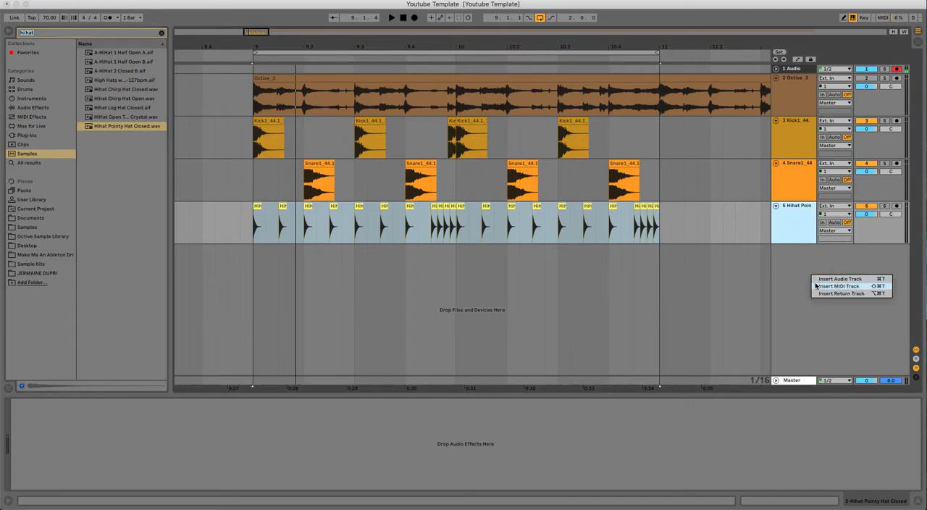
{"action": "left_click", "coordinate": [839, 286]}
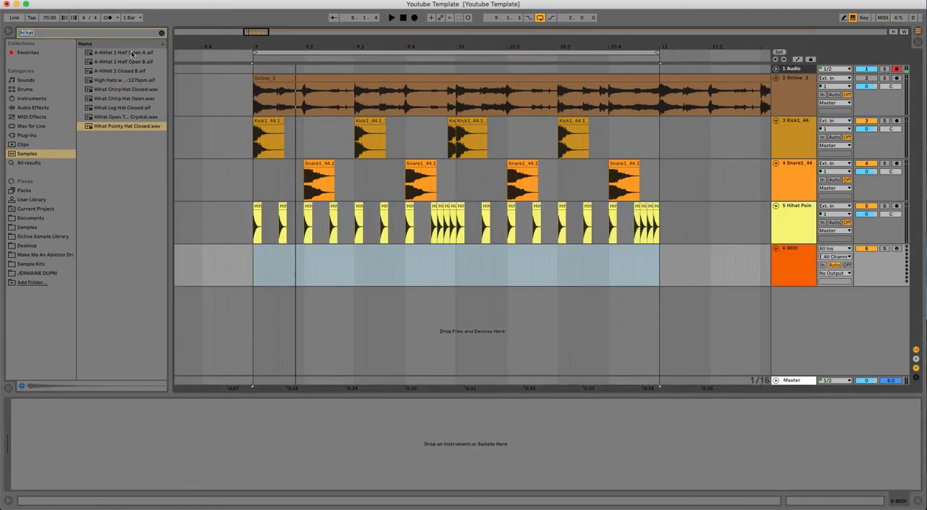
Search the plug-ins for "ref" and load the reFX Nexus Audio Unit onto the new MIDI track.
{"action": "double_click", "coordinate": [93, 32]}
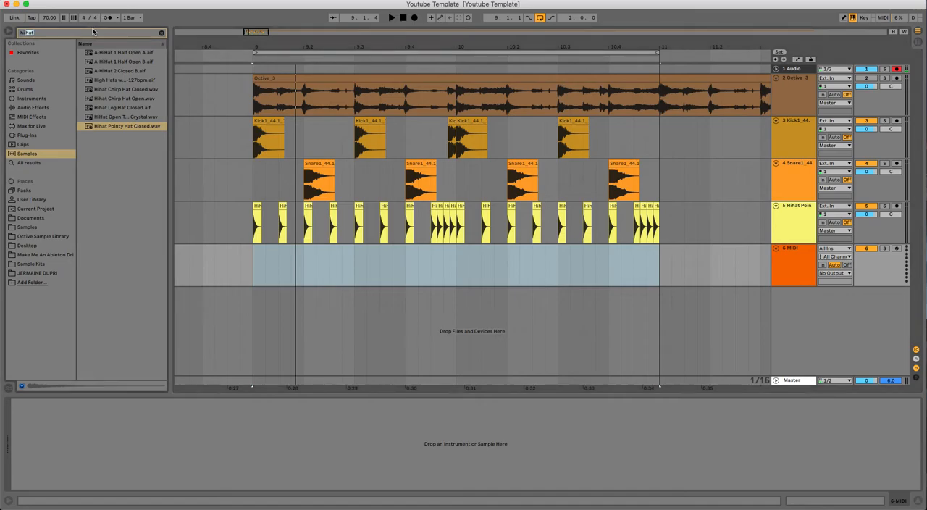
{"action": "left_click", "coordinate": [28, 136]}
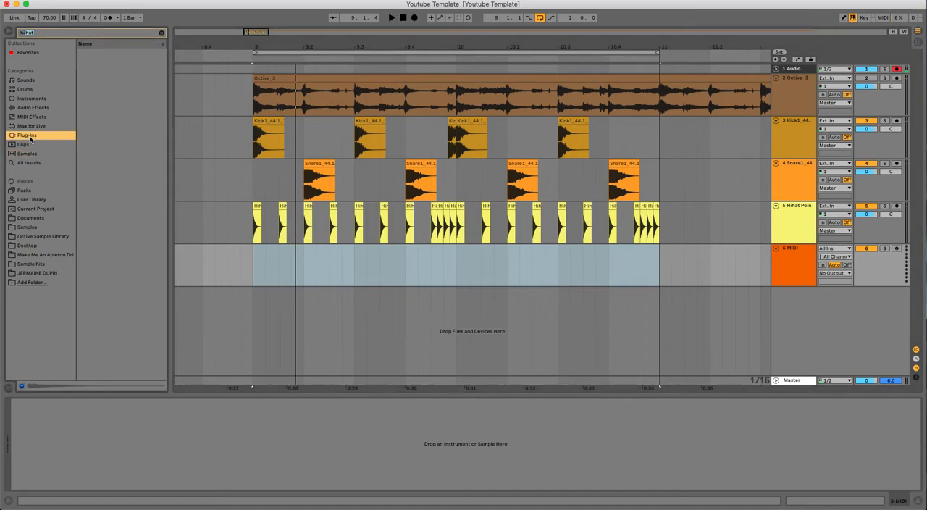
{"action": "left_click", "coordinate": [43, 34]}
{"action": "type", "text": "ref"}
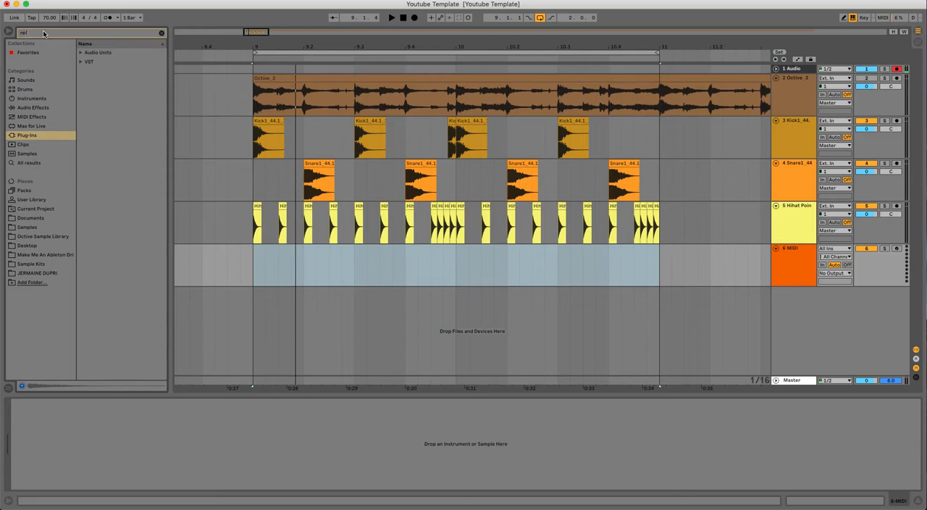
{"action": "left_click", "coordinate": [80, 54]}
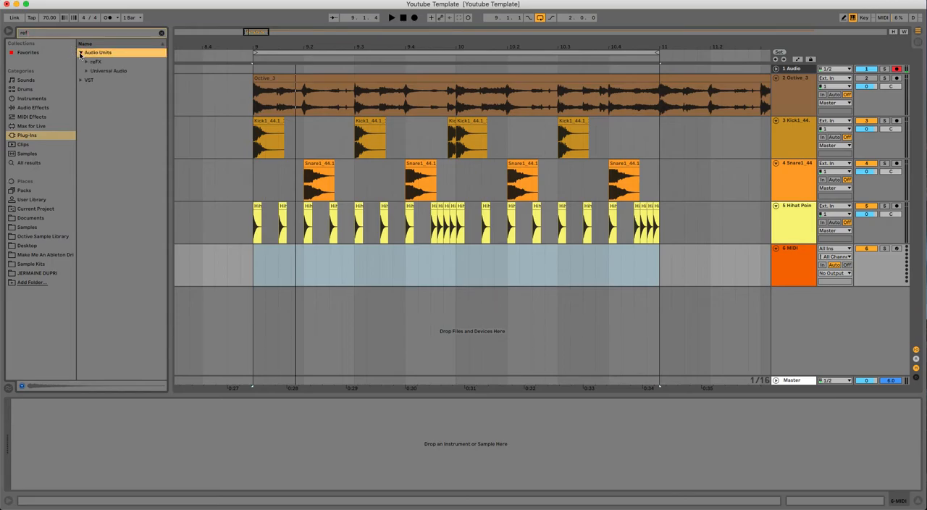
{"action": "left_click", "coordinate": [89, 65]}
{"action": "left_click_drag", "start_coordinate": [99, 73], "coordinate": [788, 270]}
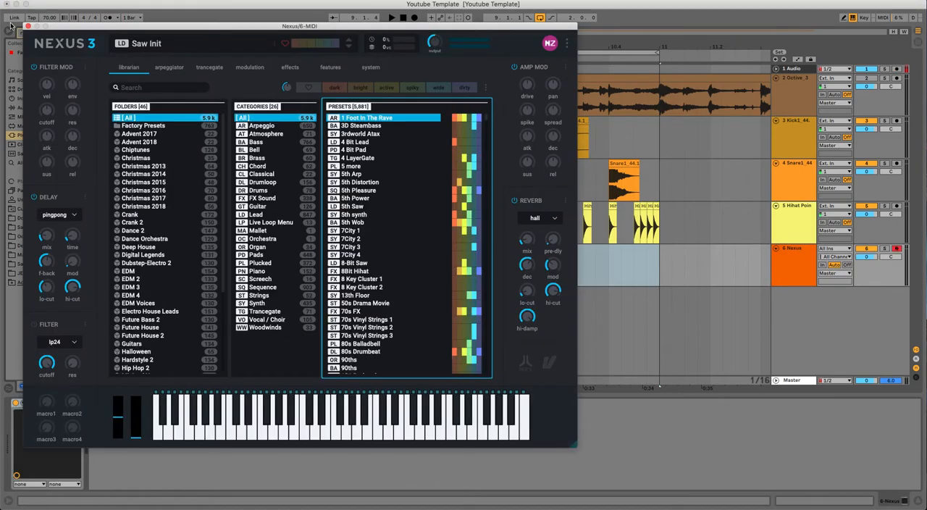
Close the Nexus window and lower the Nexus track's volume to -10.0 dB.
{"action": "left_click", "coordinate": [26, 26]}
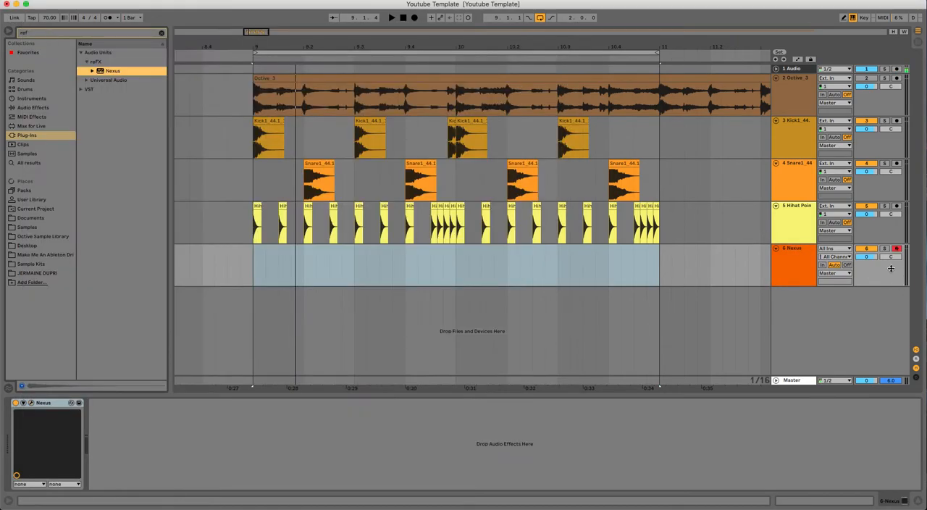
{"action": "left_click_drag", "start_coordinate": [872, 257], "coordinate": [872, 262]}
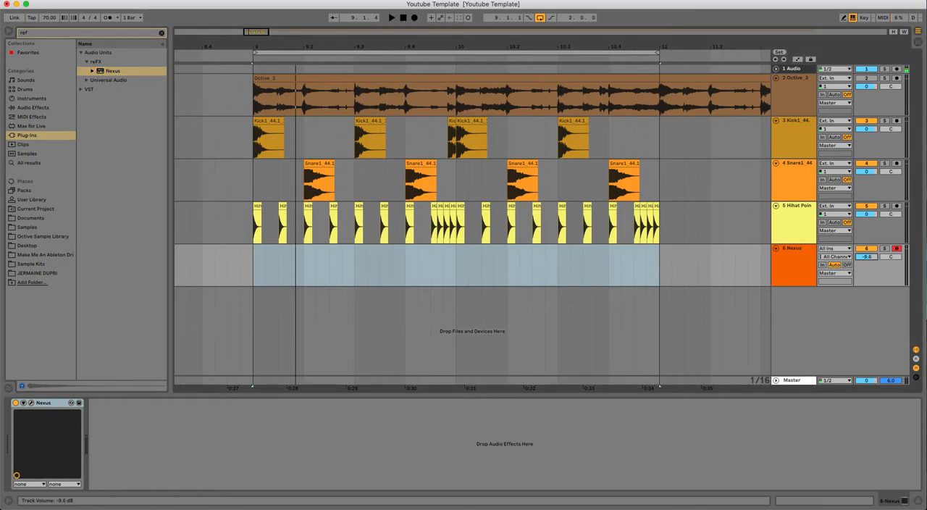
Insert an empty MIDI clip across bars 9 and 10 on the Nexus track.
{"action": "left_click", "coordinate": [265, 265]}
{"action": "left_click_drag", "start_coordinate": [254, 273], "coordinate": [650, 272]}
{"action": "right_click", "coordinate": [640, 261]}
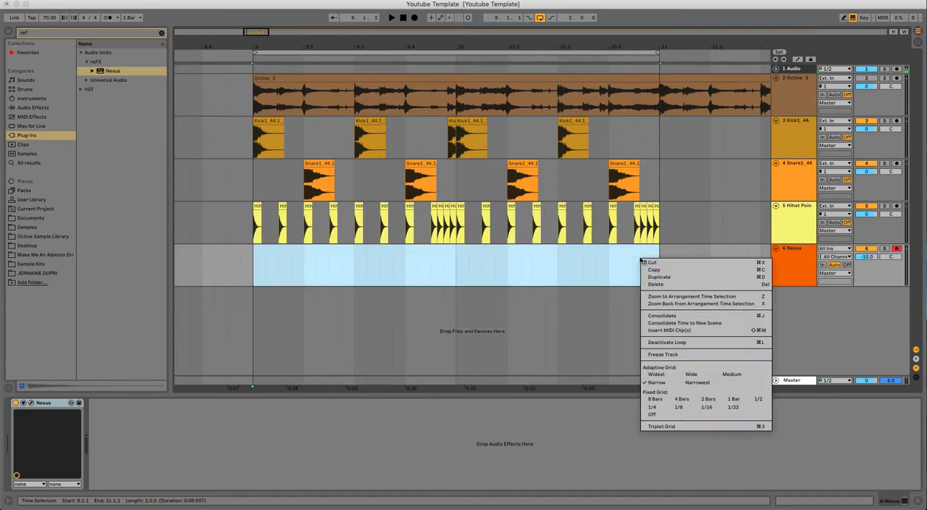
{"action": "left_click", "coordinate": [682, 330]}
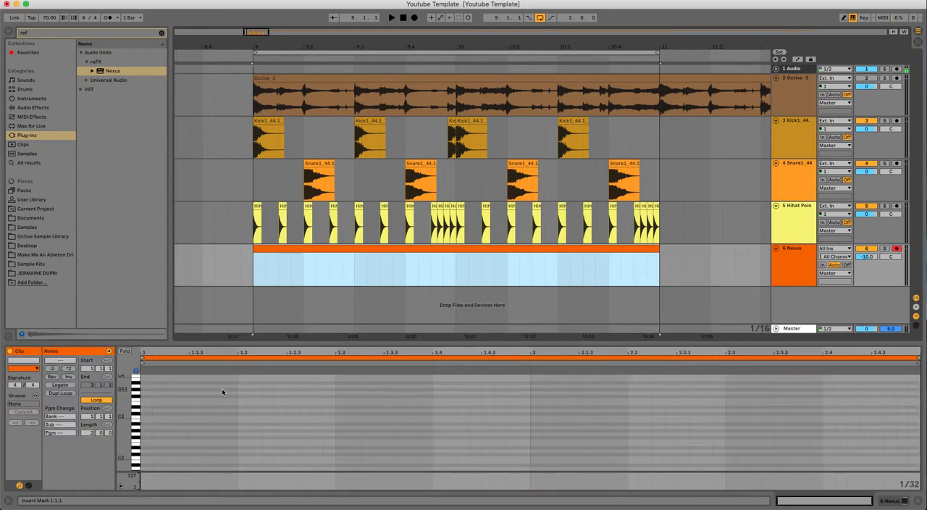
Add a chord of C3, D#3 and G3 at the start of the clip and extend its notes to about 1.4.4.
{"action": "left_click_drag", "start_coordinate": [127, 414], "coordinate": [150, 435]}
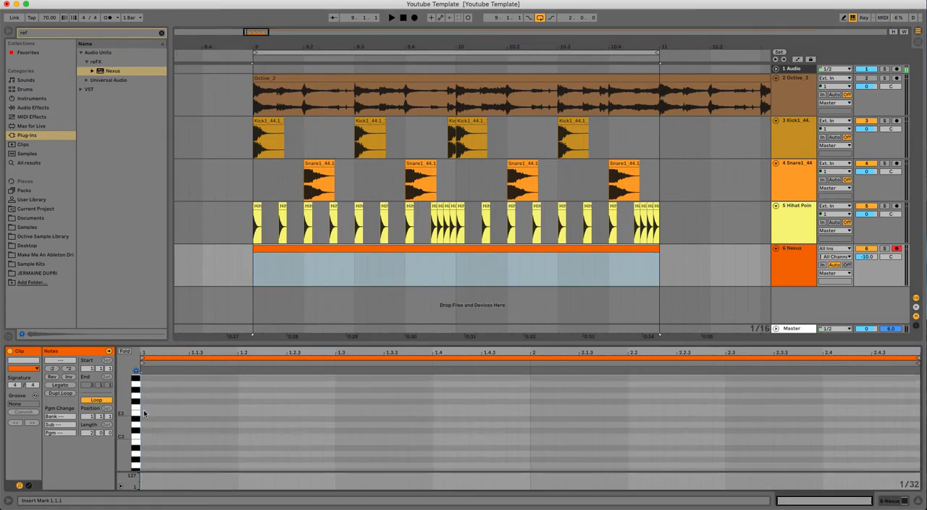
{"action": "left_click_drag", "start_coordinate": [126, 405], "coordinate": [126, 417]}
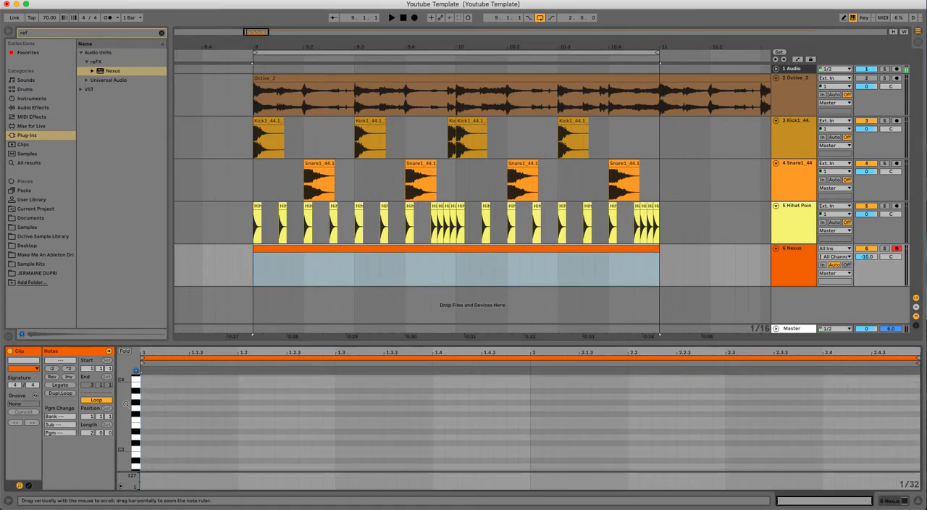
{"action": "double_click", "coordinate": [145, 450]}
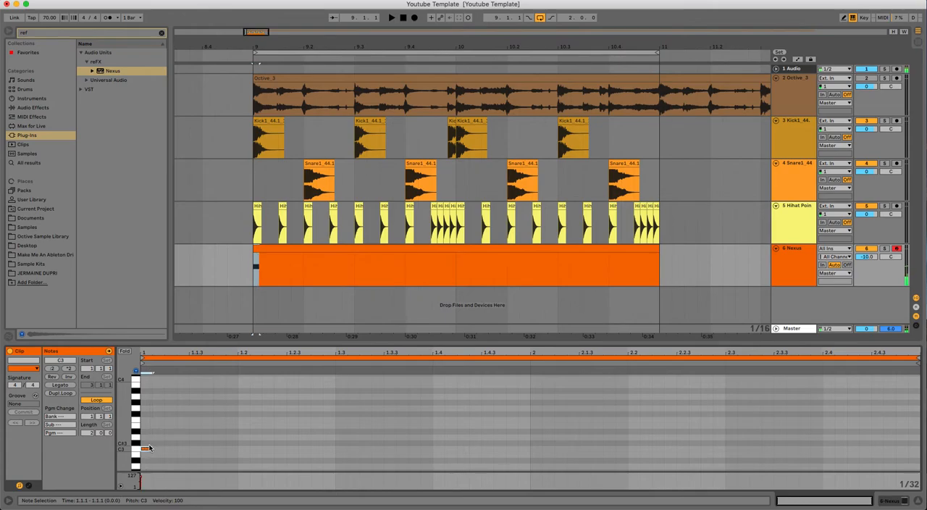
{"action": "double_click", "coordinate": [148, 432]}
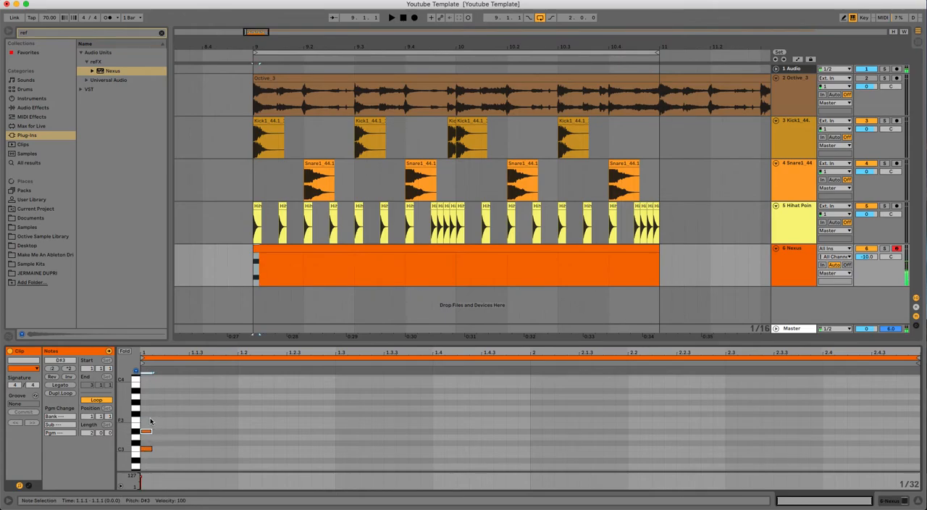
{"action": "double_click", "coordinate": [148, 410]}
{"action": "left_click_drag", "start_coordinate": [148, 398], "coordinate": [524, 445]}
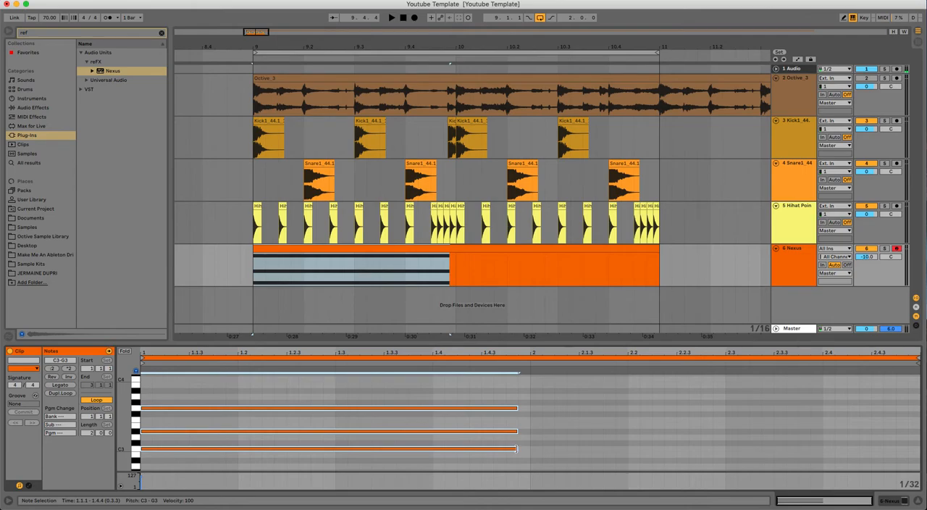
Extend the first chord to the end of bar 1 and fill bar 2 with a copy transposed to F3, G#3 and C4.
{"action": "left_click_drag", "start_coordinate": [517, 449], "coordinate": [530, 447]}
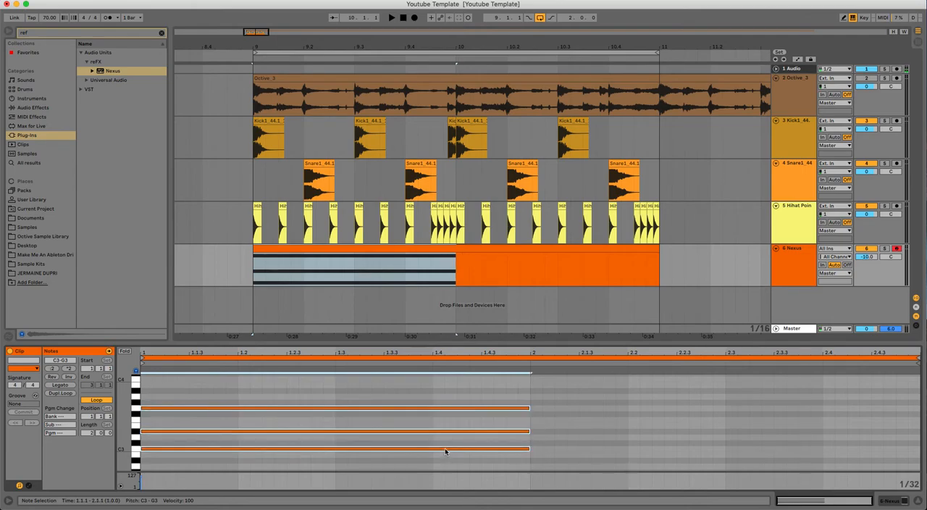
{"action": "left_click_drag", "start_coordinate": [445, 451], "coordinate": [837, 420]}
{"action": "key", "text": "space"}
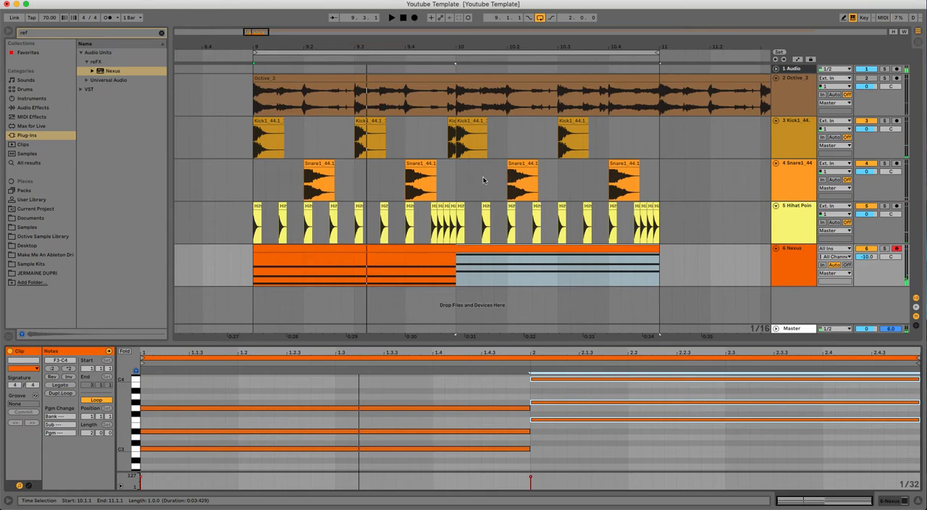
Load the Big Saw Chords 1 preset from the EDM 4 Synth category in Nexus and audition it with the loop.
{"action": "left_click", "coordinate": [798, 256]}
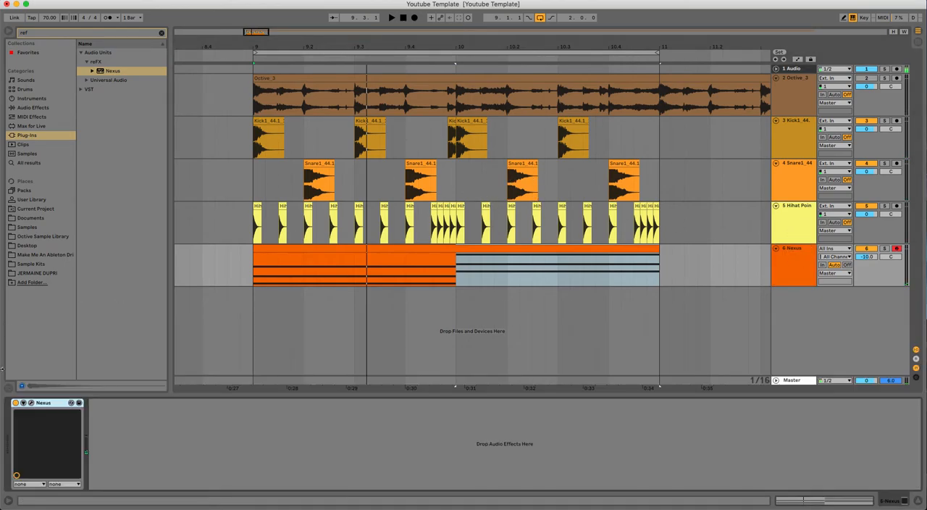
{"action": "left_click", "coordinate": [31, 403]}
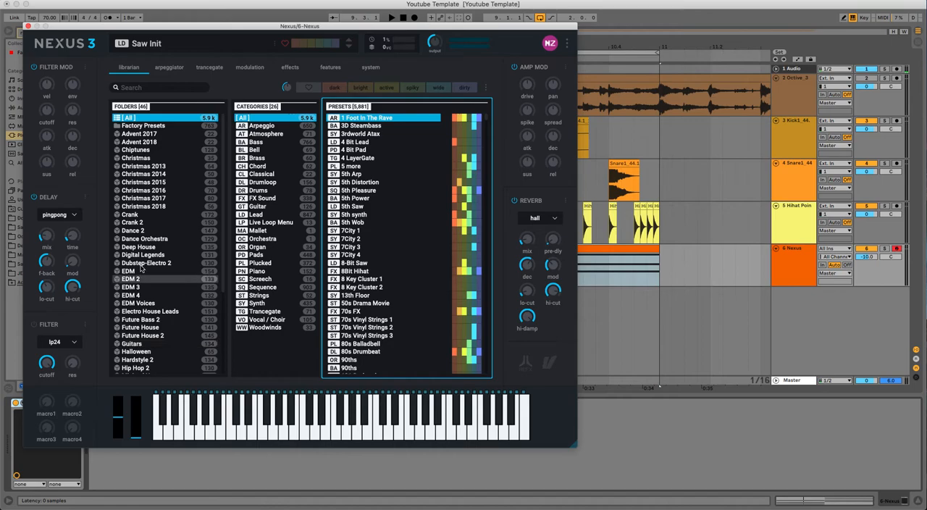
{"action": "left_click", "coordinate": [154, 295]}
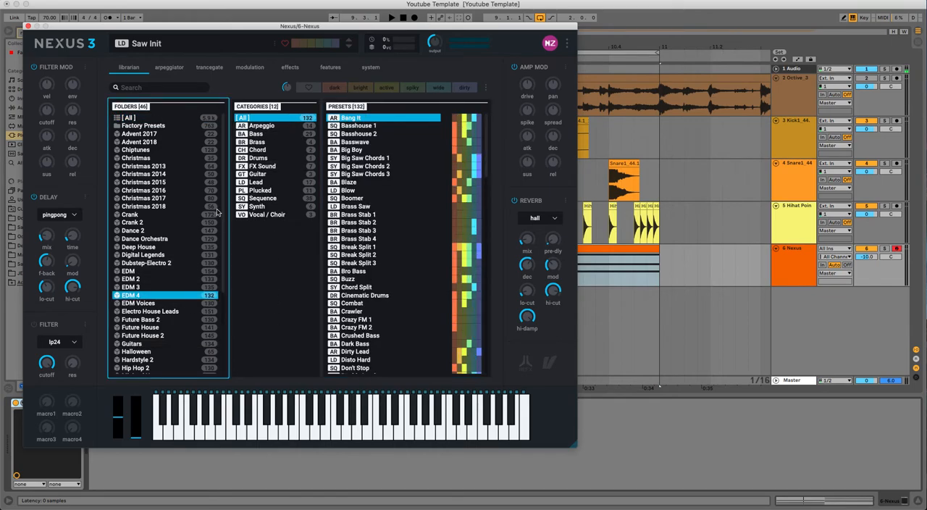
{"action": "left_click", "coordinate": [257, 206]}
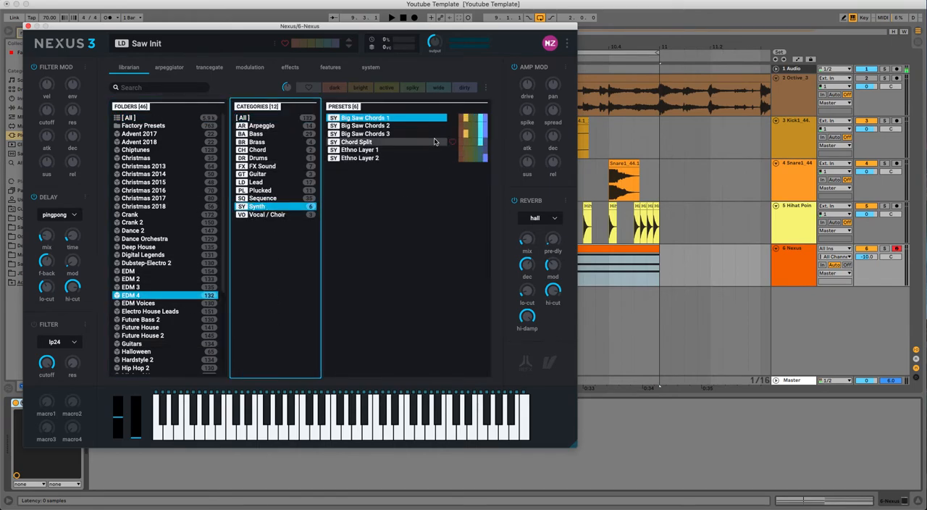
{"action": "double_click", "coordinate": [385, 119]}
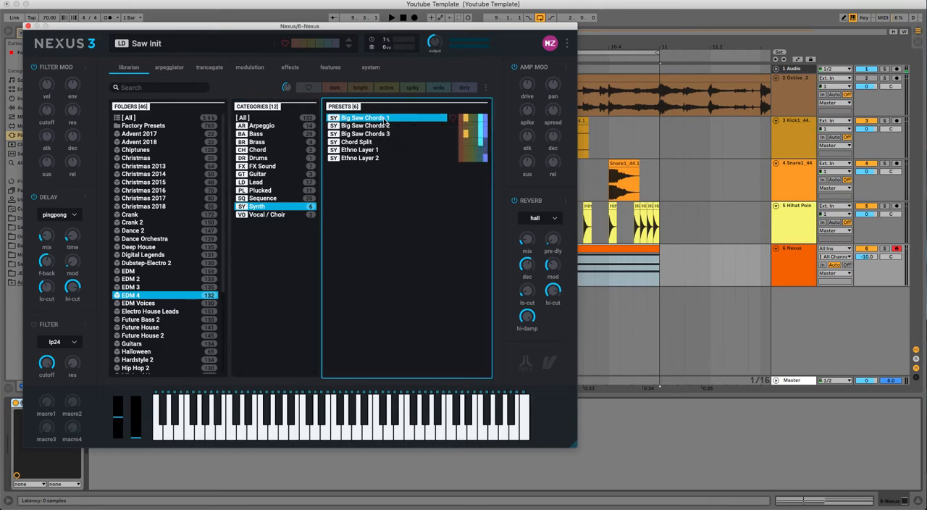
{"action": "key", "text": "space"}
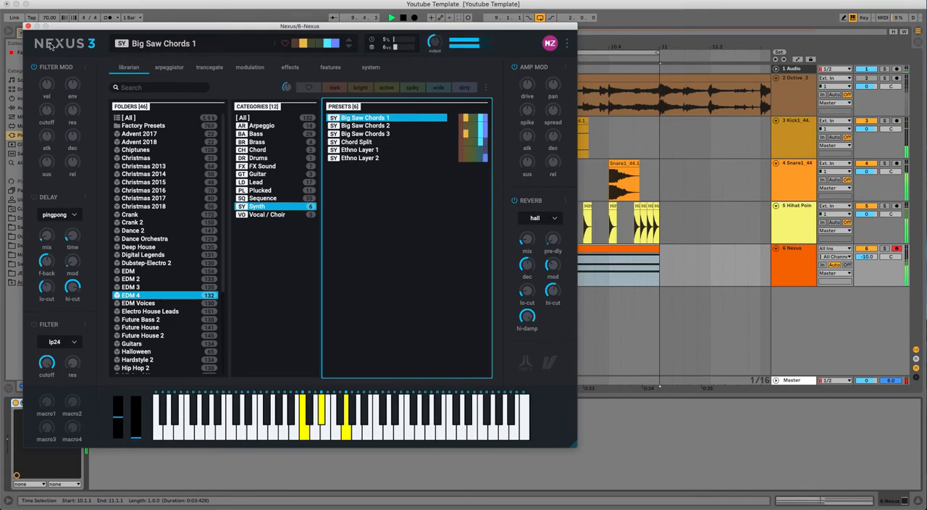
{"action": "left_click", "coordinate": [27, 26]}
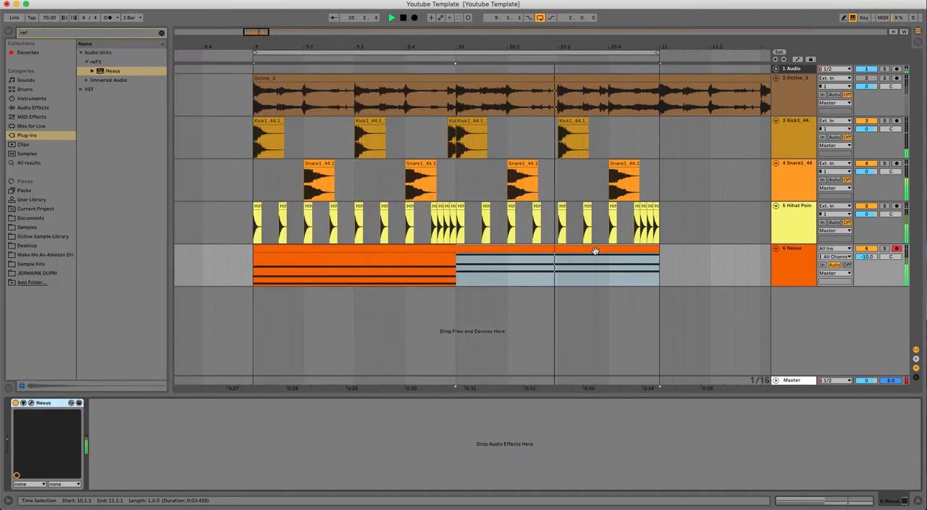
{"action": "key", "text": "space"}
Transpose all notes of the Nexus clip down one octave and play the loop.
{"action": "left_click", "coordinate": [476, 250]}
{"action": "double_click", "coordinate": [475, 250]}
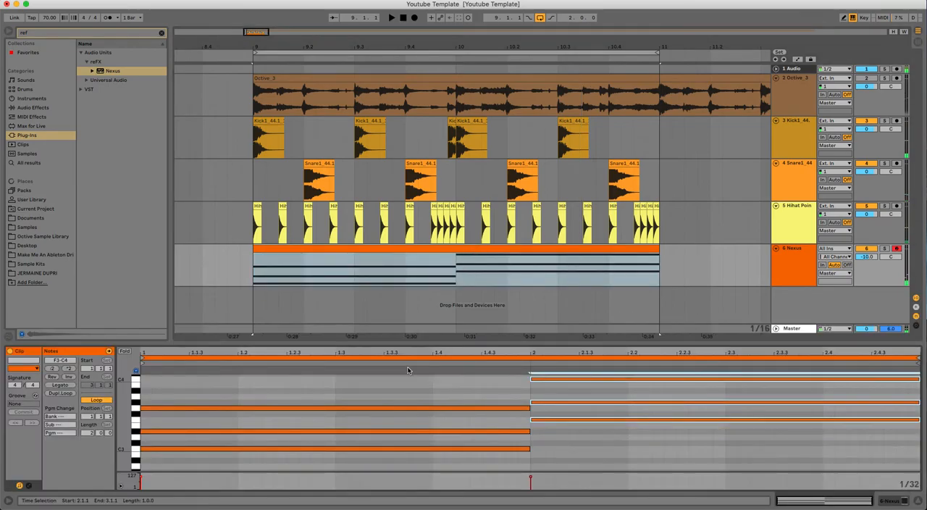
{"action": "left_click_drag", "start_coordinate": [423, 343], "coordinate": [428, 85]}
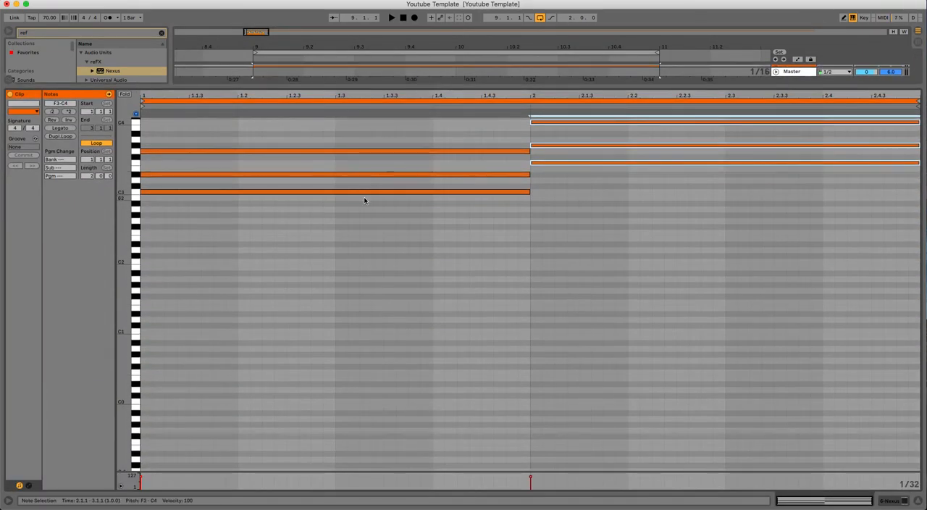
{"action": "left_click", "coordinate": [305, 192]}
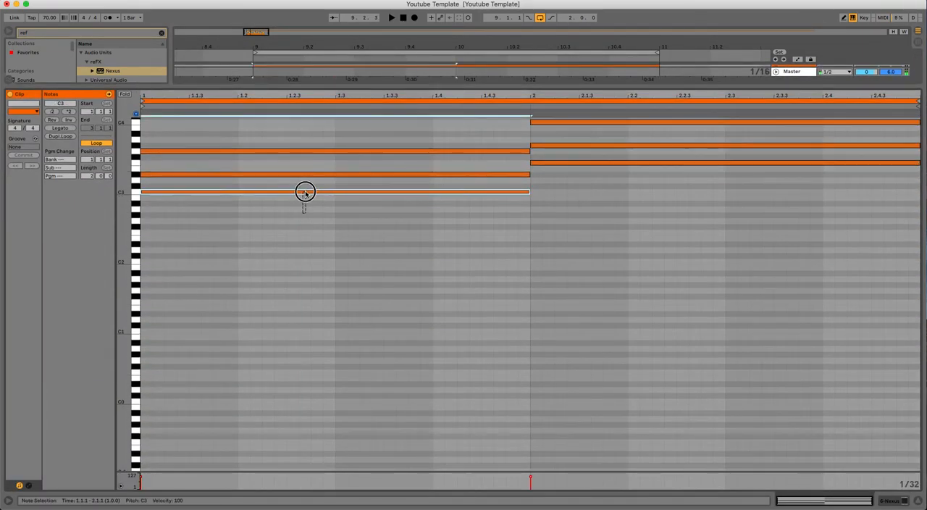
{"action": "left_click", "coordinate": [560, 188]}
{"action": "key", "text": "super+a"}
{"action": "key", "text": "shift+Down"}
{"action": "key", "text": "space"}
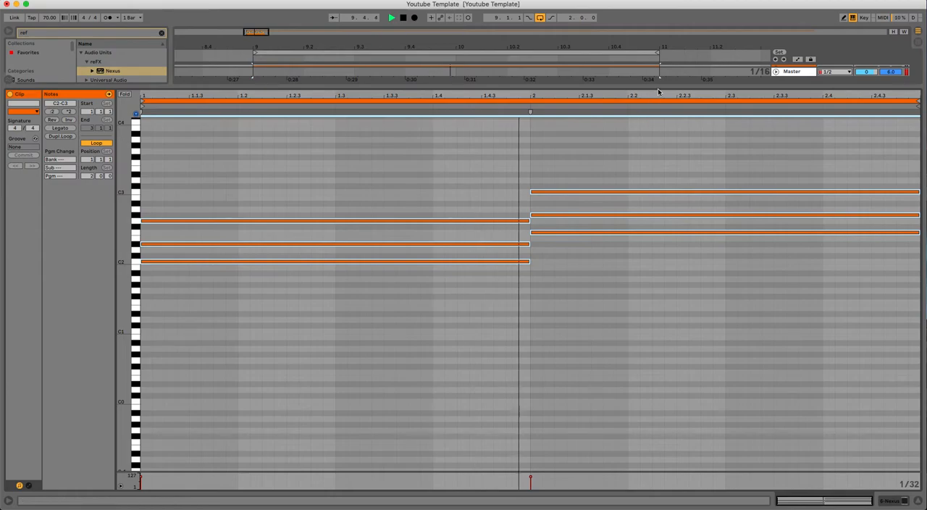
Raise the Nexus track's volume to -3.0 dB while the loop plays.
{"action": "left_click_drag", "start_coordinate": [652, 88], "coordinate": [645, 332]}
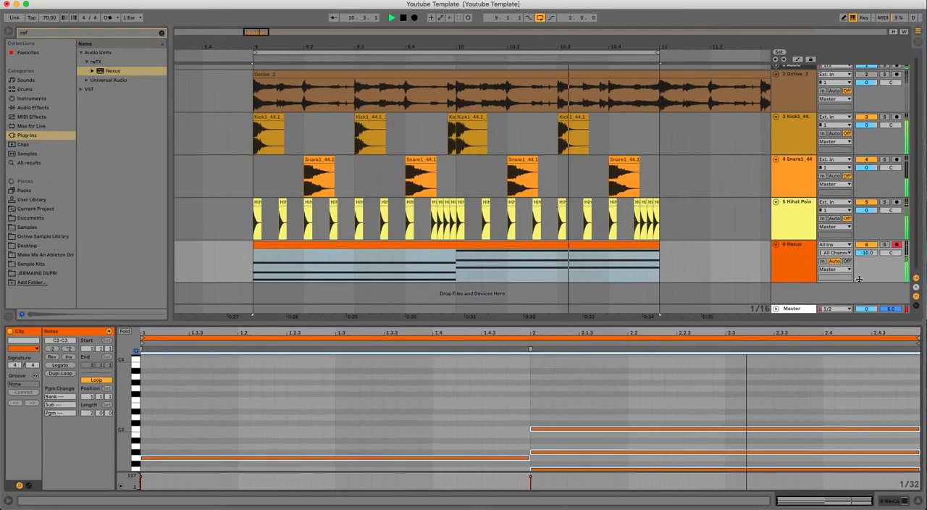
{"action": "left_click_drag", "start_coordinate": [867, 253], "coordinate": [866, 239]}
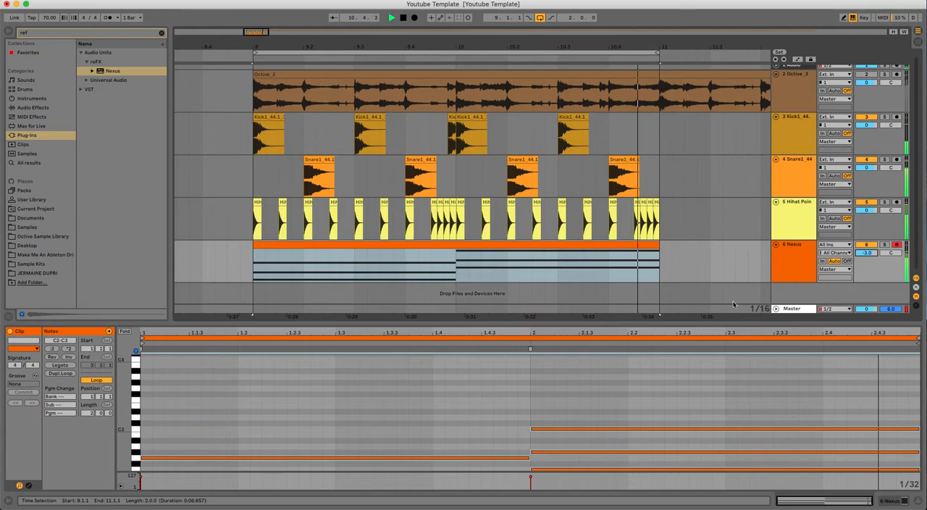
{"action": "left_click_drag", "start_coordinate": [730, 322], "coordinate": [716, 389]}
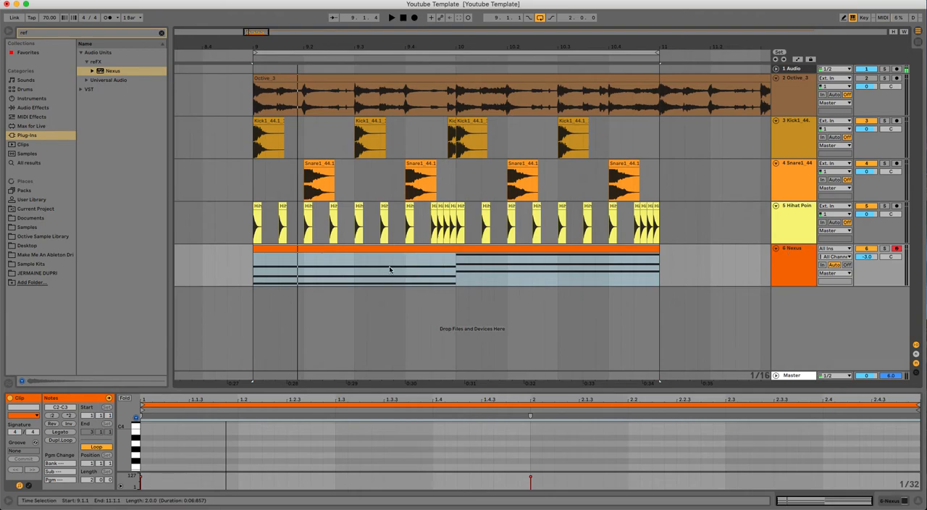
Clear the browser search and add the Compressor audio effect to the Nexus track.
{"action": "left_click", "coordinate": [54, 107]}
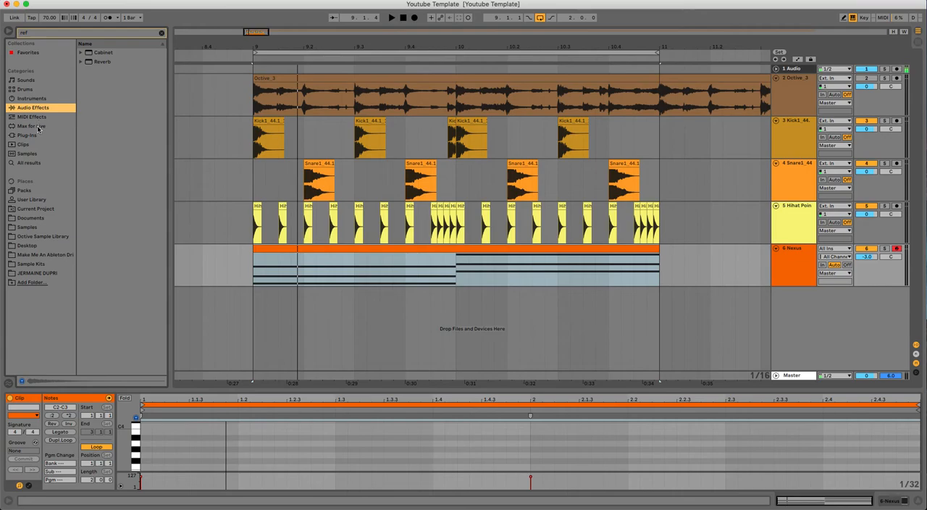
{"action": "left_click", "coordinate": [46, 99]}
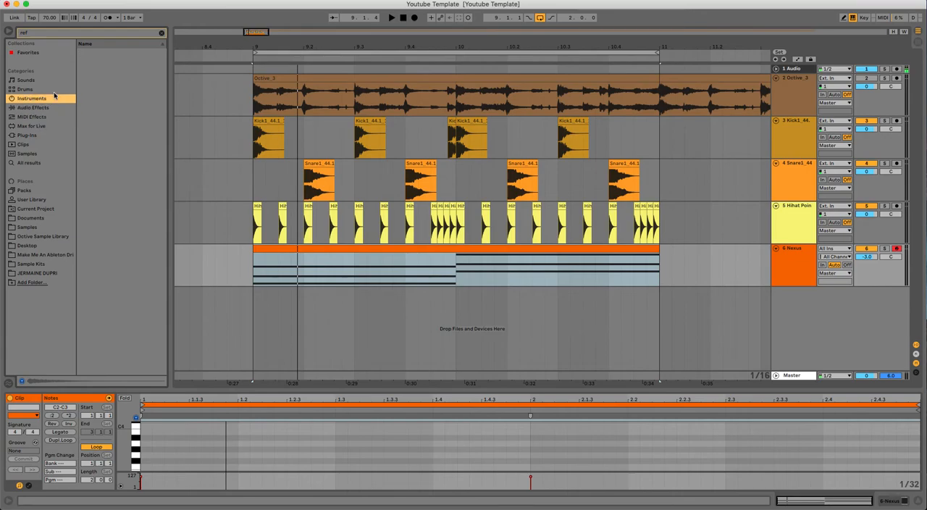
{"action": "left_click", "coordinate": [162, 33]}
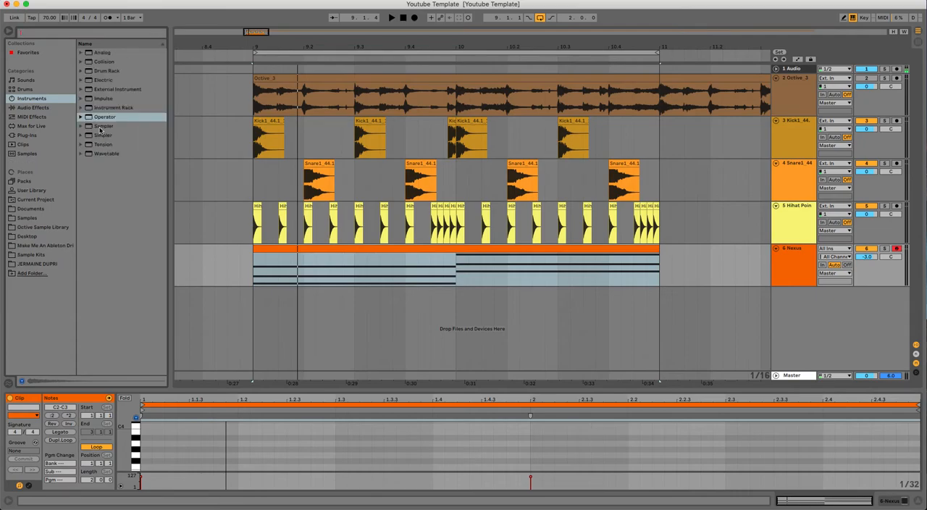
{"action": "left_click", "coordinate": [36, 108]}
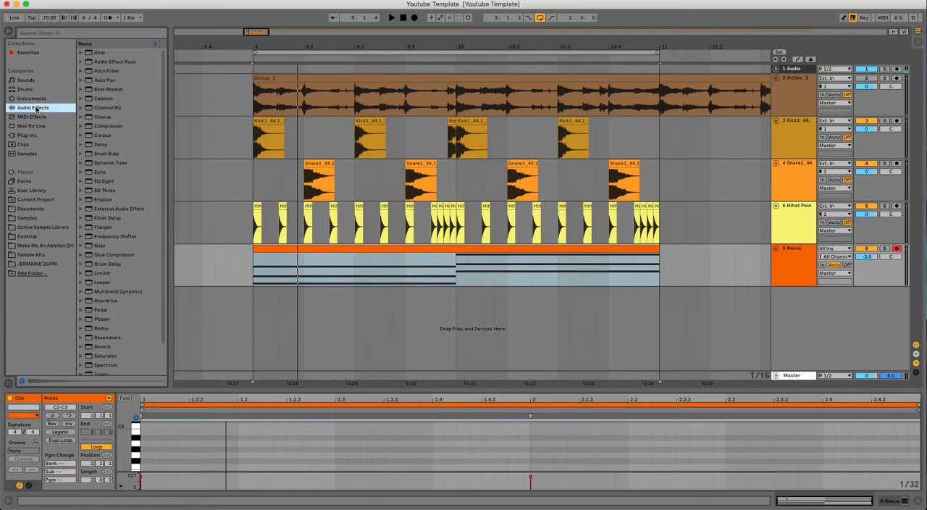
{"action": "left_click", "coordinate": [105, 128]}
{"action": "left_click_drag", "start_coordinate": [88, 129], "coordinate": [810, 253]}
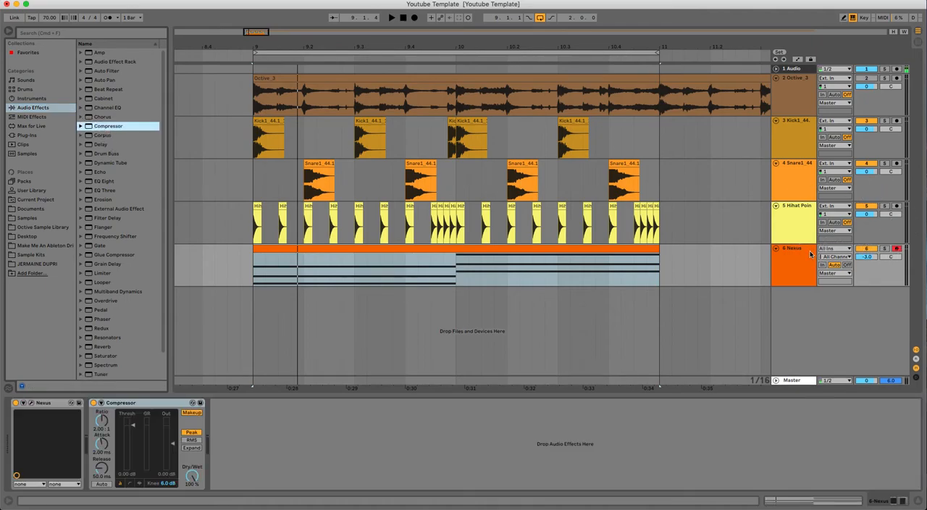
Enable the Compressor's sidechain and take its audio from the 3-Kick1 44.1 16bit track.
{"action": "left_click", "coordinate": [93, 413]}
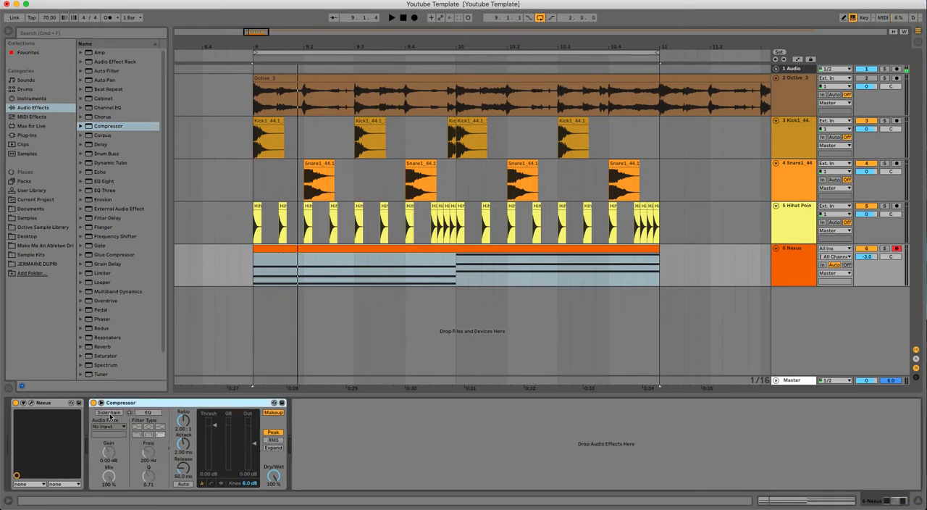
{"action": "left_click", "coordinate": [110, 414]}
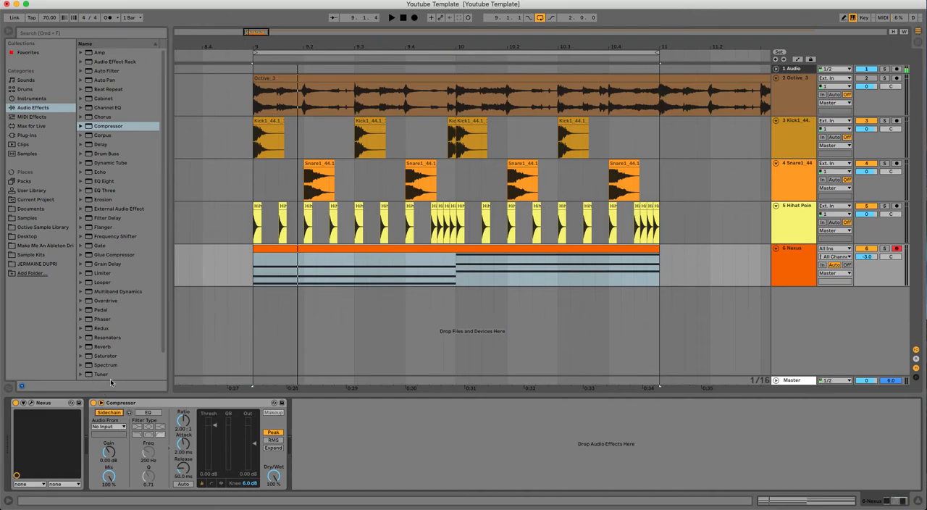
{"action": "left_click", "coordinate": [119, 426]}
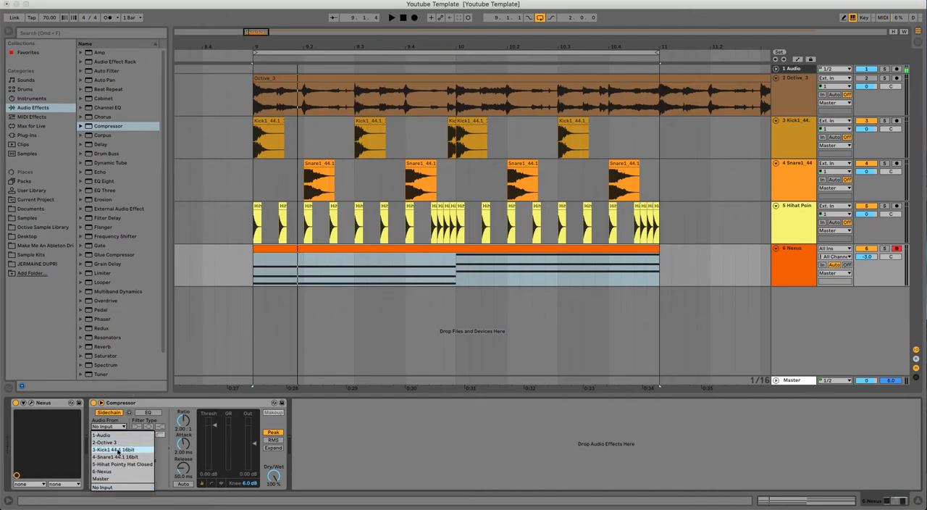
{"action": "left_click", "coordinate": [118, 450]}
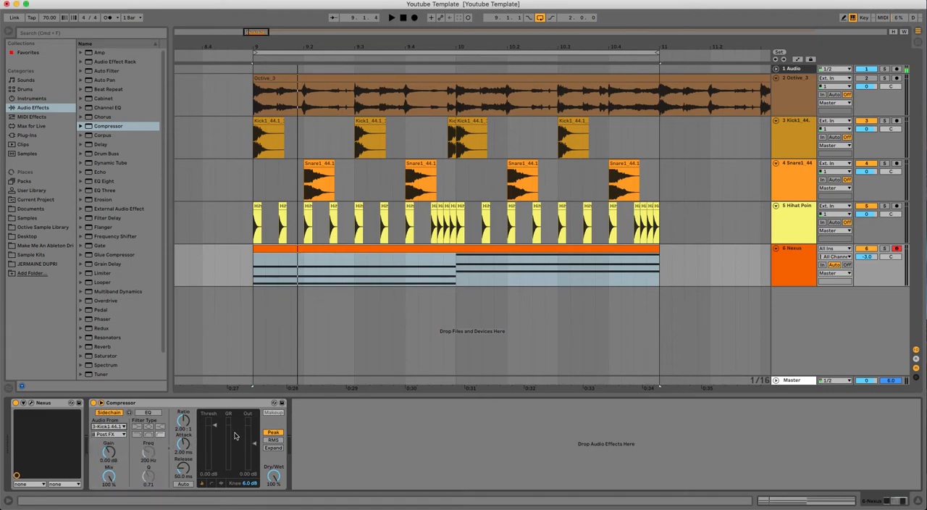
Lower the Compressor's threshold to -inf dB and its attack to 0.01 ms while auditioning the loop.
{"action": "key", "text": "space"}
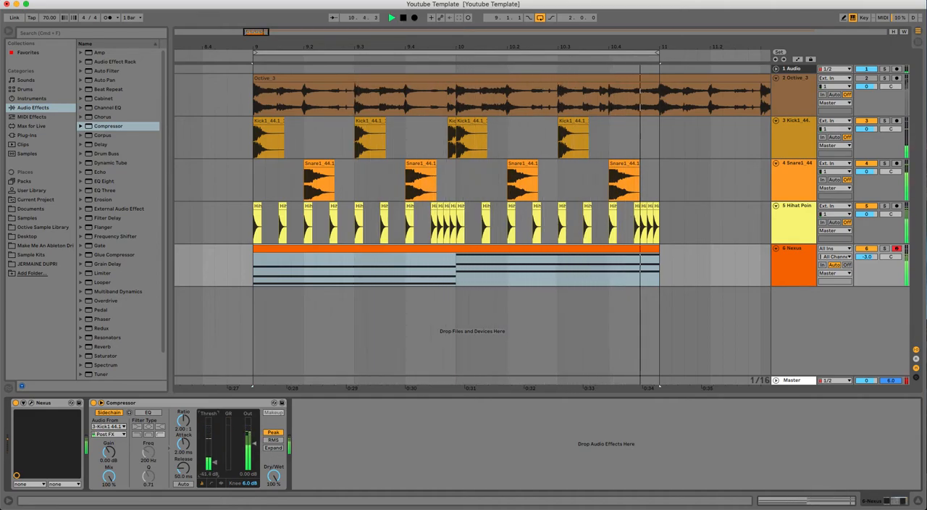
{"action": "left_click_drag", "start_coordinate": [214, 469], "coordinate": [210, 479]}
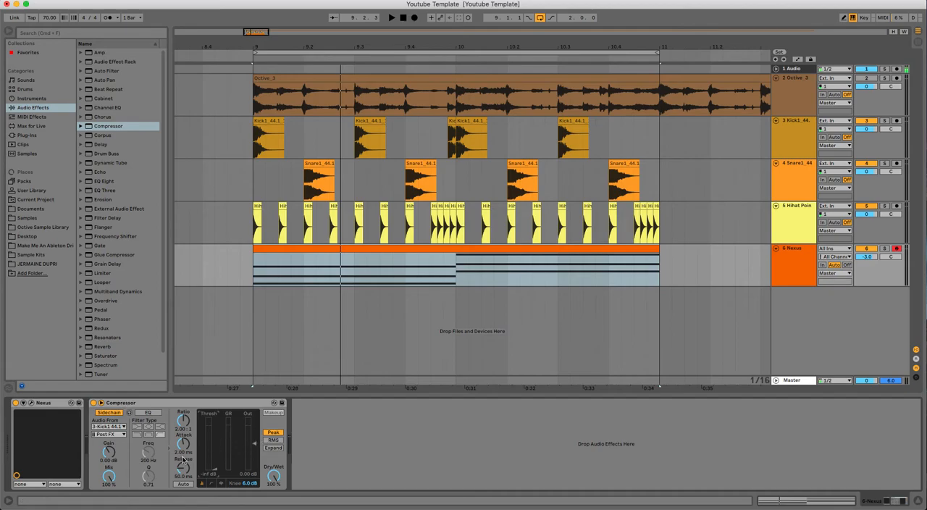
{"action": "left_click_drag", "start_coordinate": [180, 449], "coordinate": [180, 493]}
{"action": "key", "text": "space"}
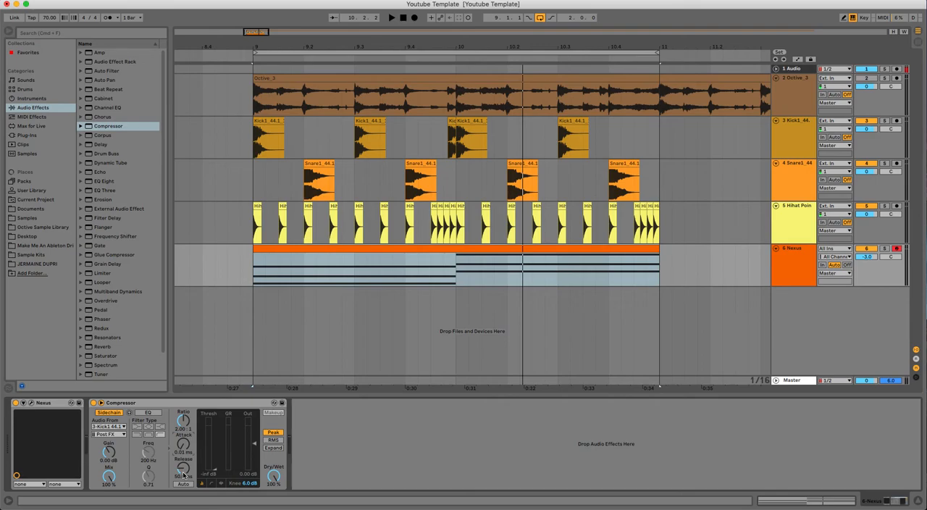
Compare a long Compressor release of 807 ms with a short one of 2.90 ms during playback.
{"action": "key", "text": "space"}
{"action": "left_click_drag", "start_coordinate": [183, 472], "coordinate": [183, 431]}
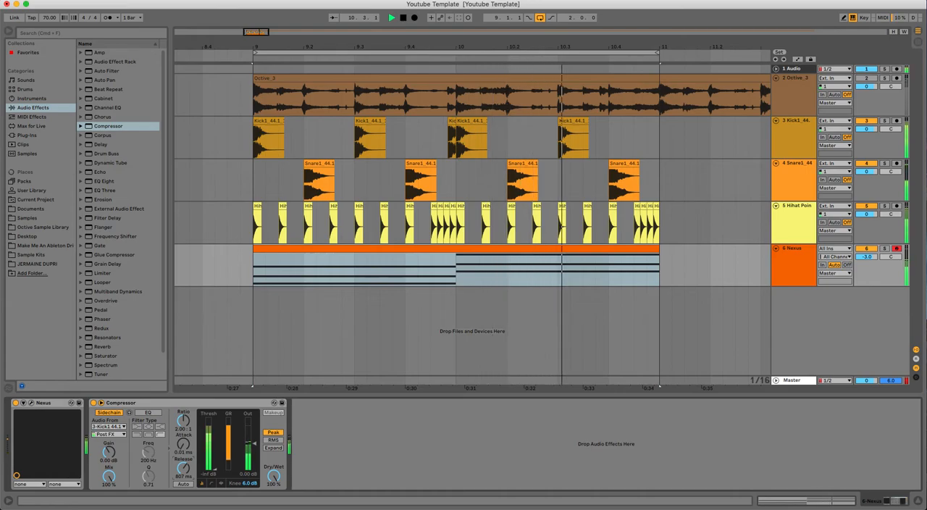
{"action": "left_click_drag", "start_coordinate": [184, 430], "coordinate": [183, 507]}
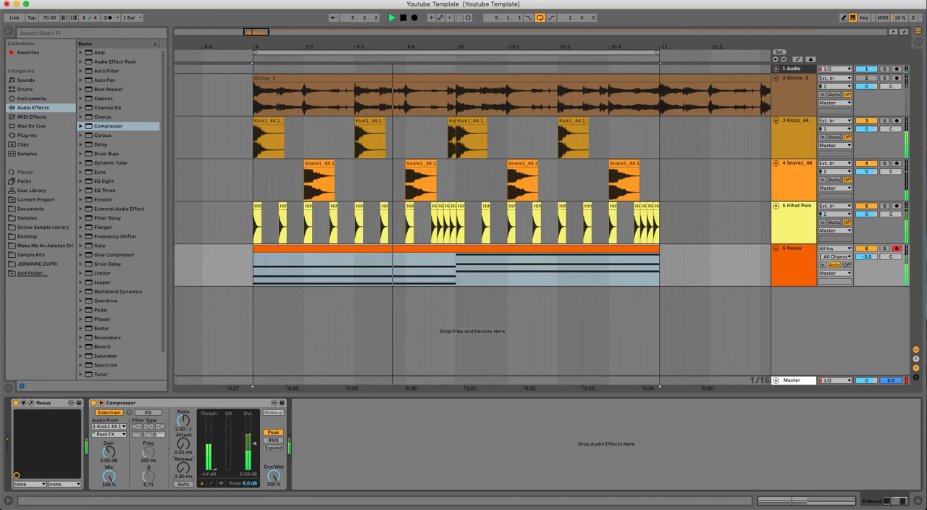
Set the Compressor's attack to 0.46 ms and its release to 63.2 ms while listening to the loop.
{"action": "left_click_drag", "start_coordinate": [183, 474], "coordinate": [183, 457]}
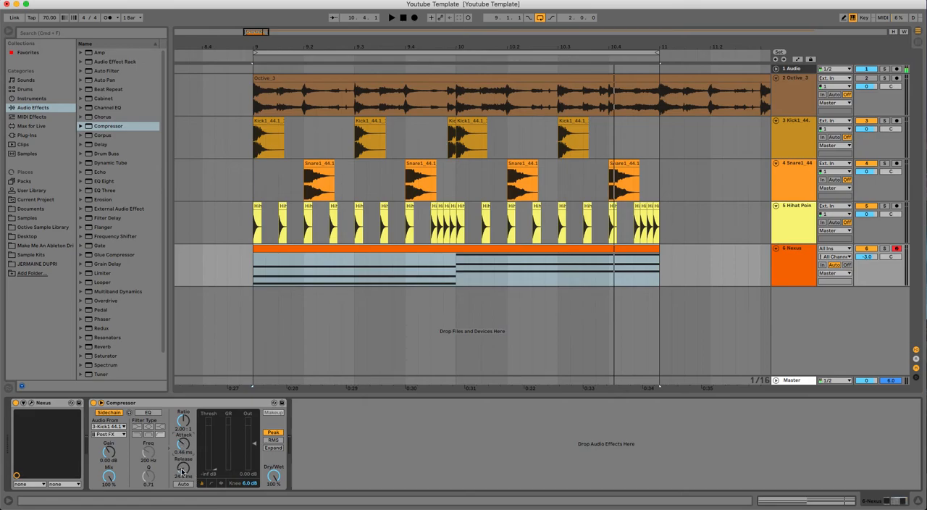
{"action": "key", "text": "space"}
{"action": "left_click_drag", "start_coordinate": [181, 471], "coordinate": [182, 457]}
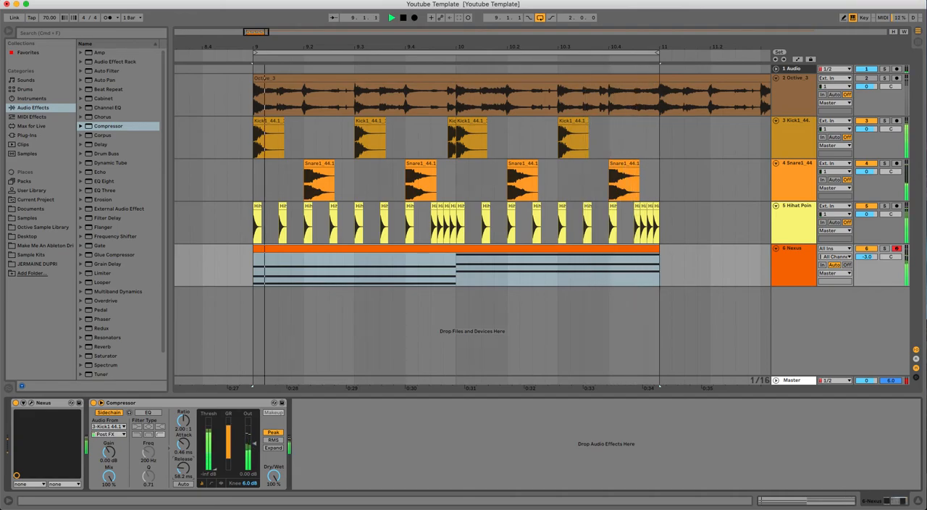
{"action": "left_click_drag", "start_coordinate": [183, 468], "coordinate": [183, 463]}
{"action": "key", "text": "space"}
{"action": "key", "text": "space"}
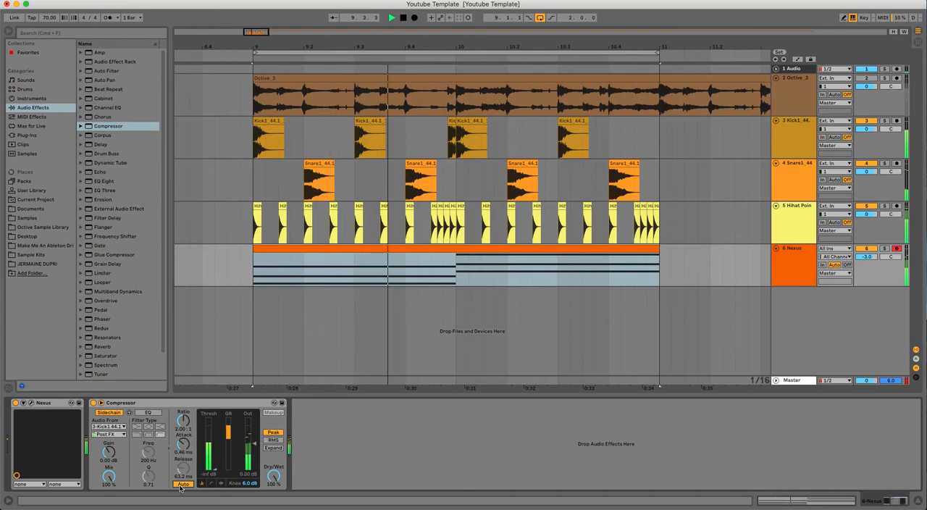
Try the Compressor's automatic release, set the threshold to -33.1 dB and turn automatic release off again.
{"action": "mouse_move", "coordinate": [214, 470]}
{"action": "left_mouse_down"}
{"action": "mouse_move", "coordinate": [214, 443]}
{"action": "mouse_move", "coordinate": [214, 461]}
{"action": "left_mouse_up"}
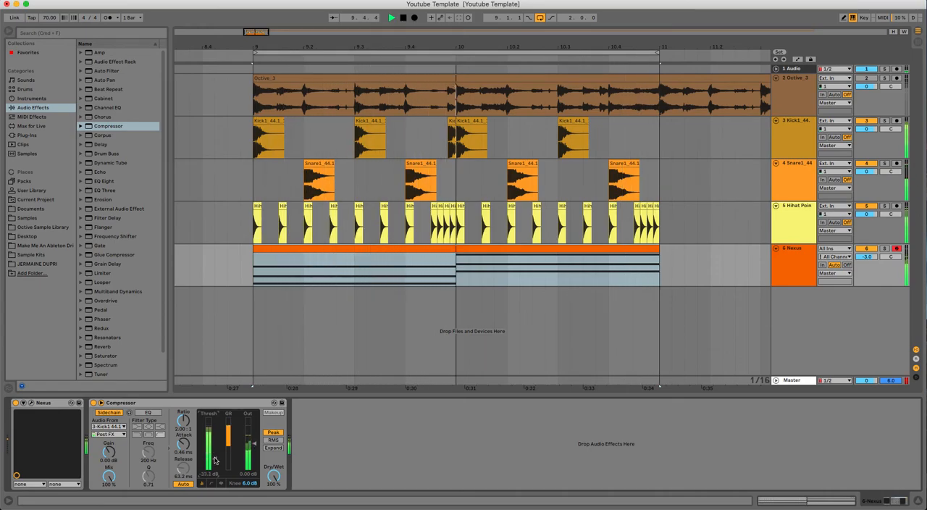
{"action": "left_click", "coordinate": [184, 484]}
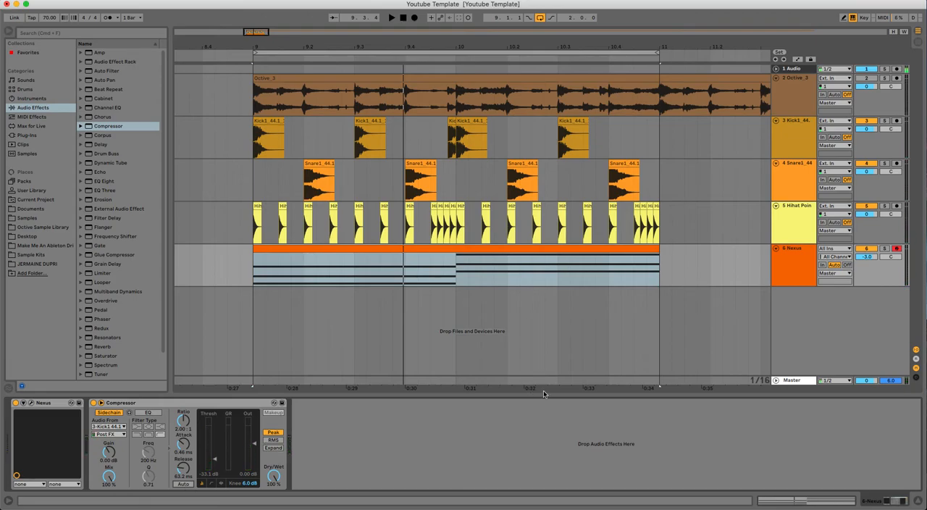
Bypass the Compressor, search the plug-ins for "lfo" and add Xfer Records LFOTool to the end of the Nexus track's device chain.
{"action": "left_click", "coordinate": [93, 403]}
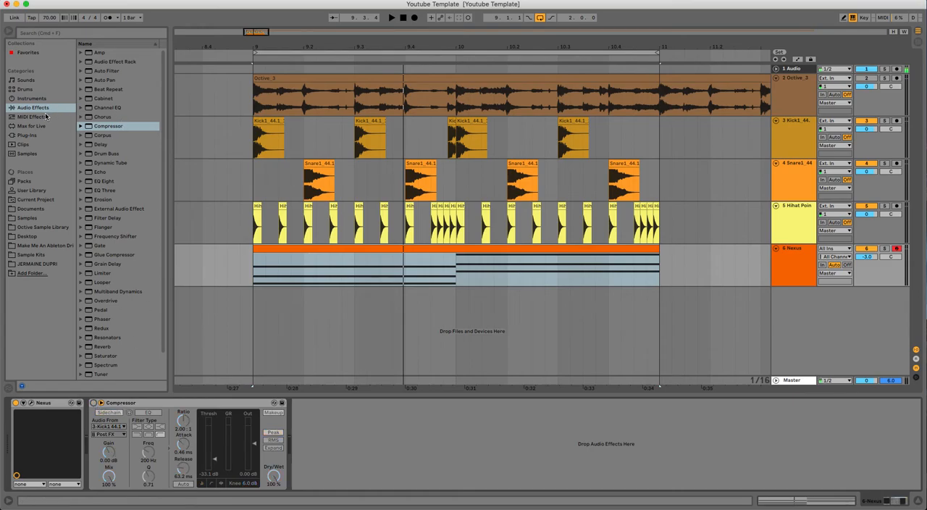
{"action": "left_click", "coordinate": [24, 135]}
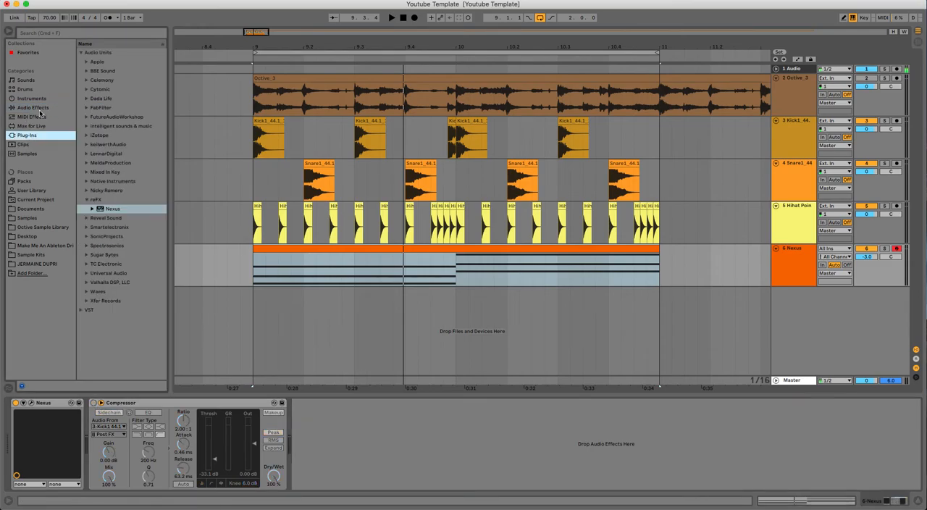
{"action": "left_click", "coordinate": [91, 34]}
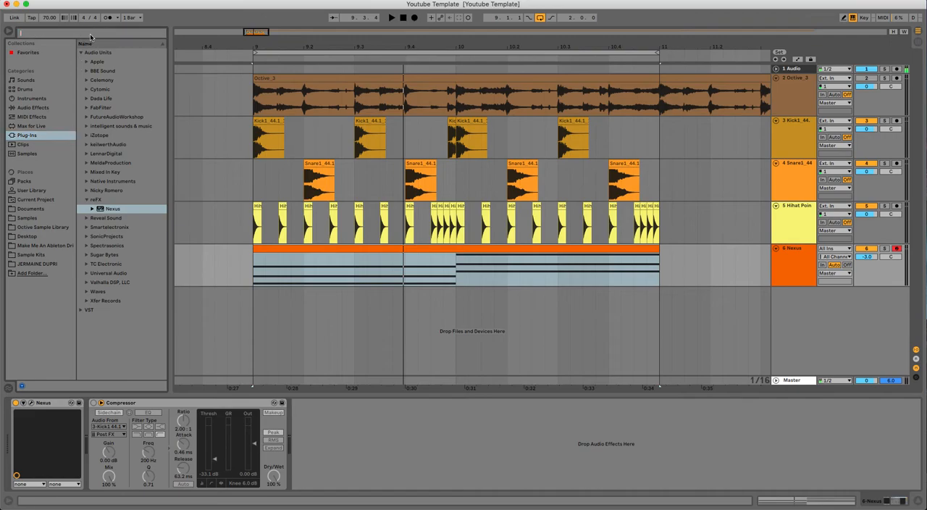
{"action": "type", "text": "Wa"}
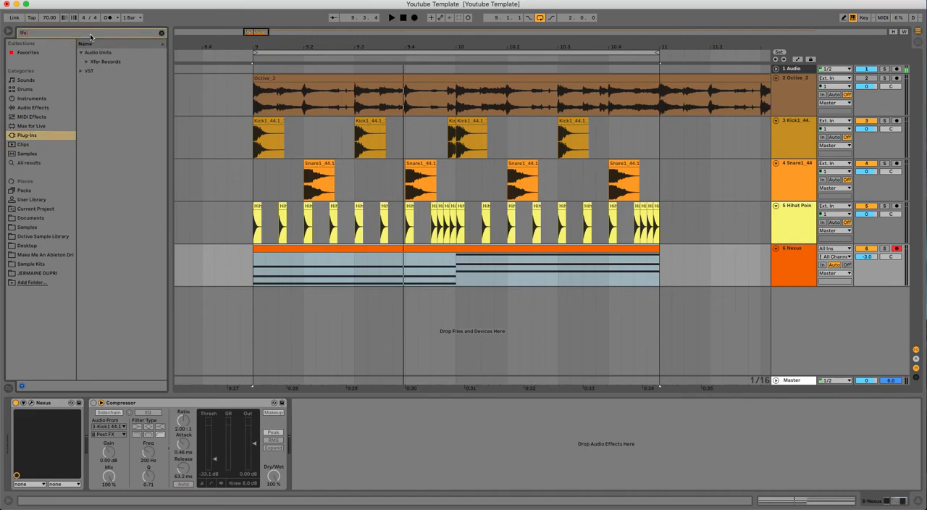
{"action": "left_click", "coordinate": [87, 62]}
{"action": "left_click_drag", "start_coordinate": [103, 71], "coordinate": [394, 441]}
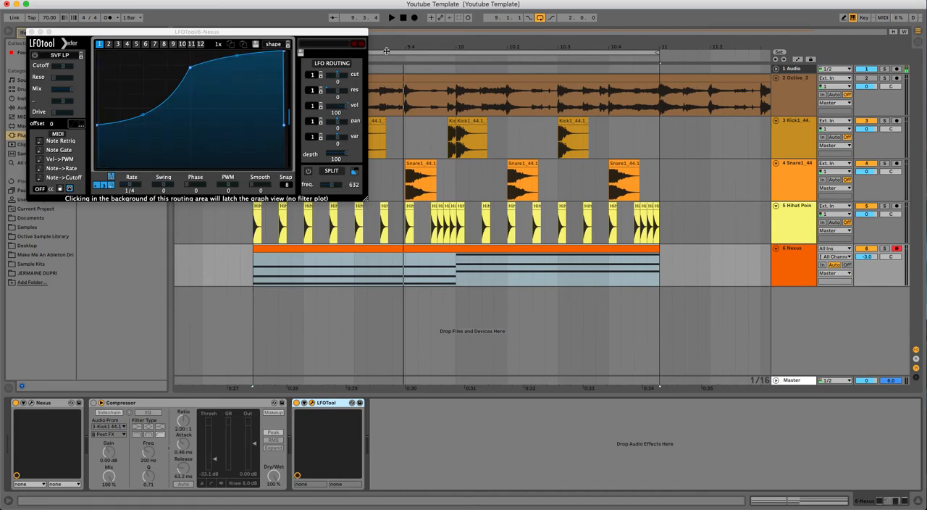
Flatten LFOTool's curve to full level across the whole graph and audition the loop without ducking.
{"action": "left_click_drag", "start_coordinate": [97, 125], "coordinate": [97, 16]}
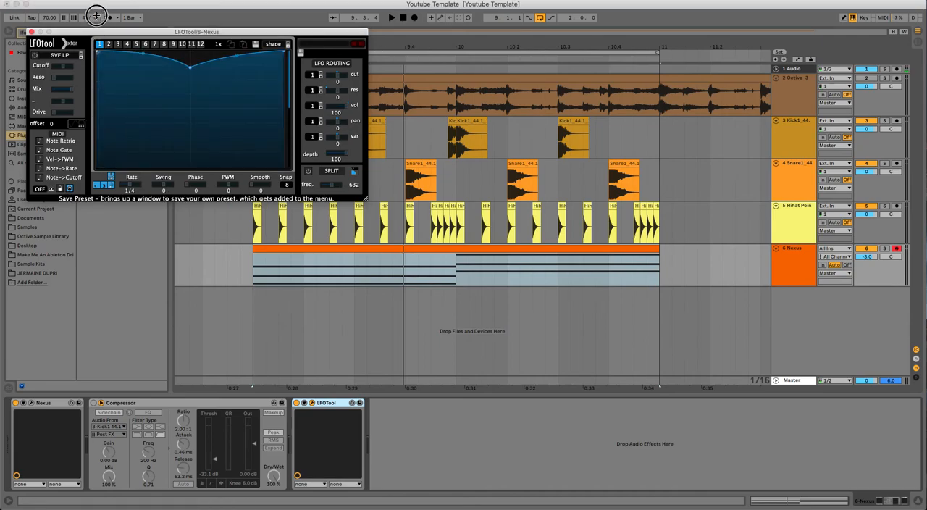
{"action": "left_click_drag", "start_coordinate": [189, 70], "coordinate": [192, 35]}
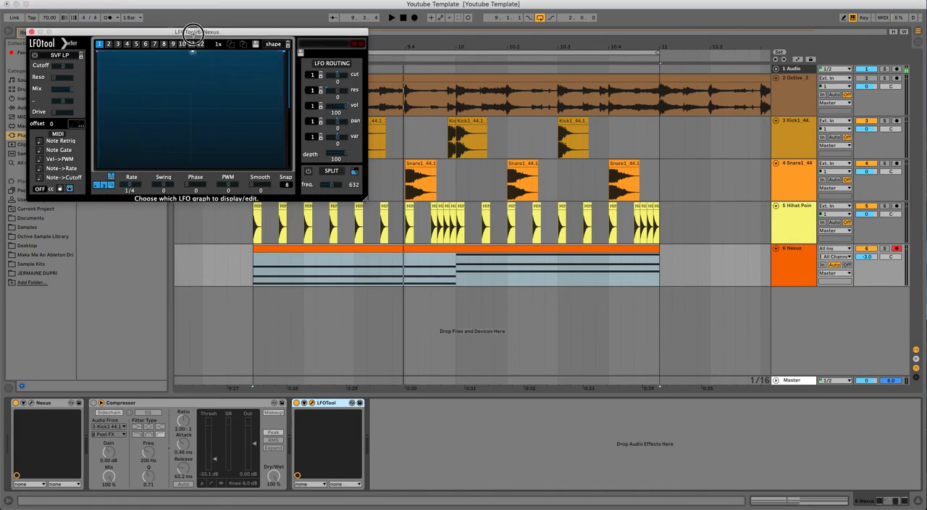
{"action": "key", "text": "space"}
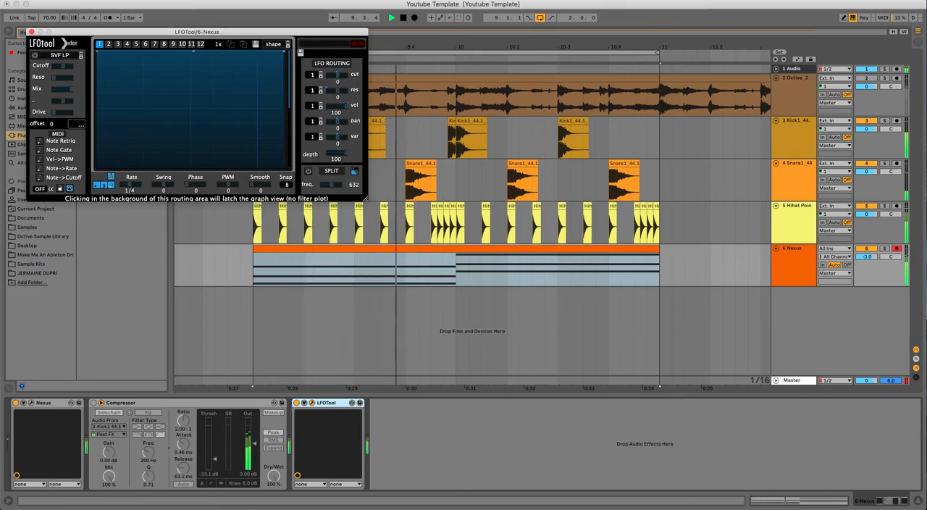
{"action": "key", "text": "space"}
Load LFOTool's Sidechain-1 preset and audition the loop with it.
{"action": "left_click", "coordinate": [326, 44]}
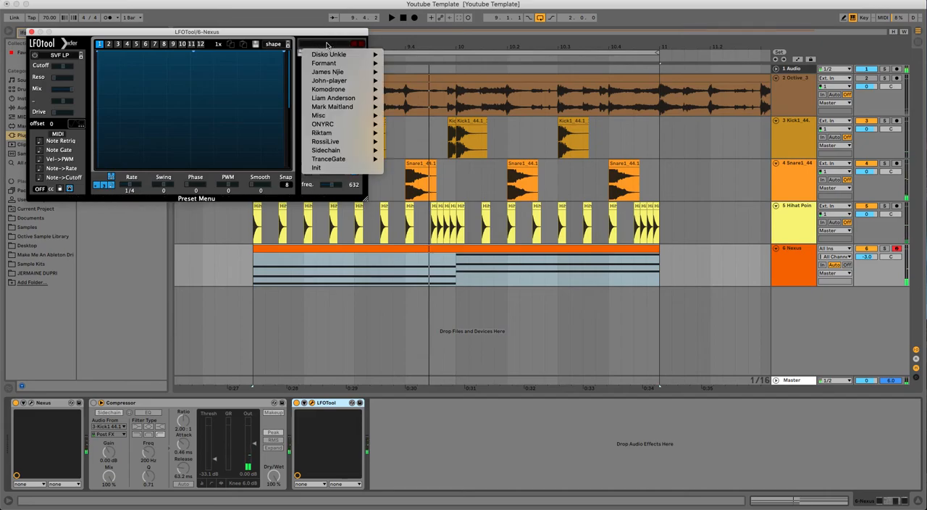
{"action": "mouse_move", "coordinate": [341, 65]}
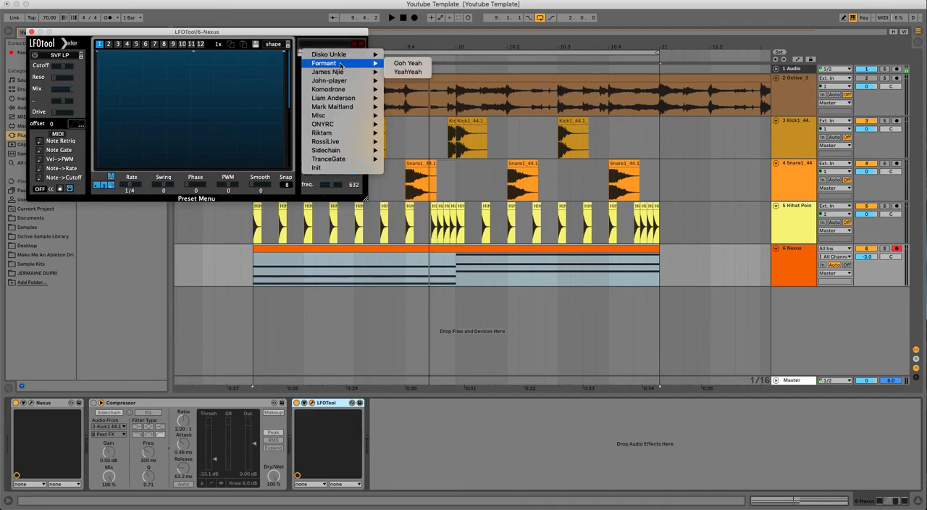
{"action": "mouse_move", "coordinate": [340, 150]}
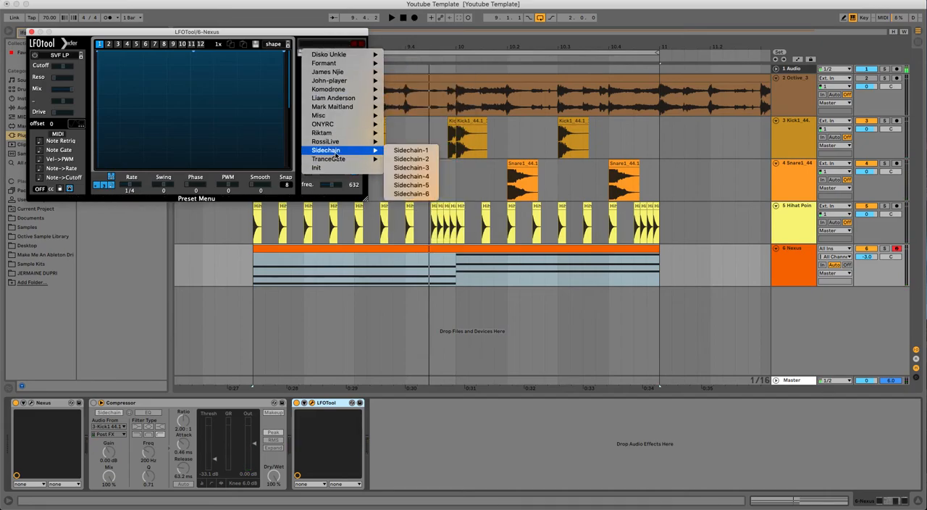
{"action": "left_click", "coordinate": [418, 153]}
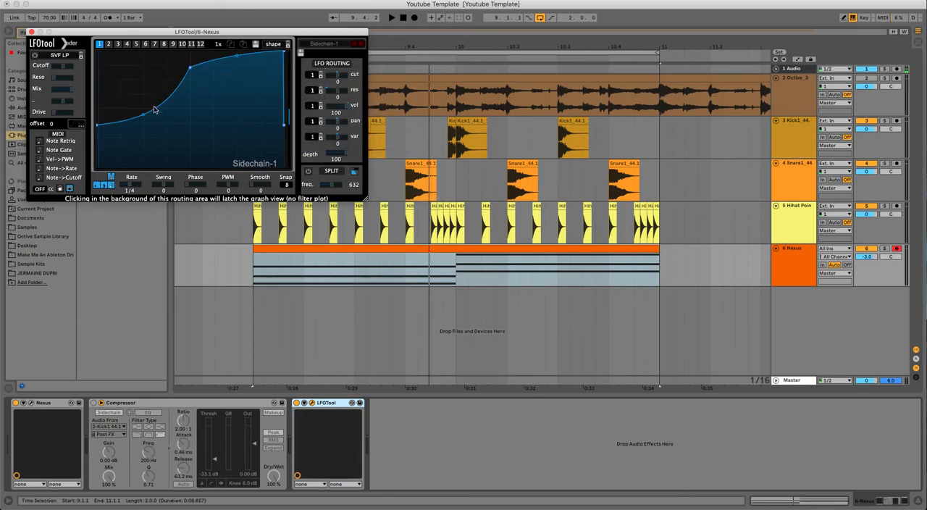
{"action": "key", "text": "space"}
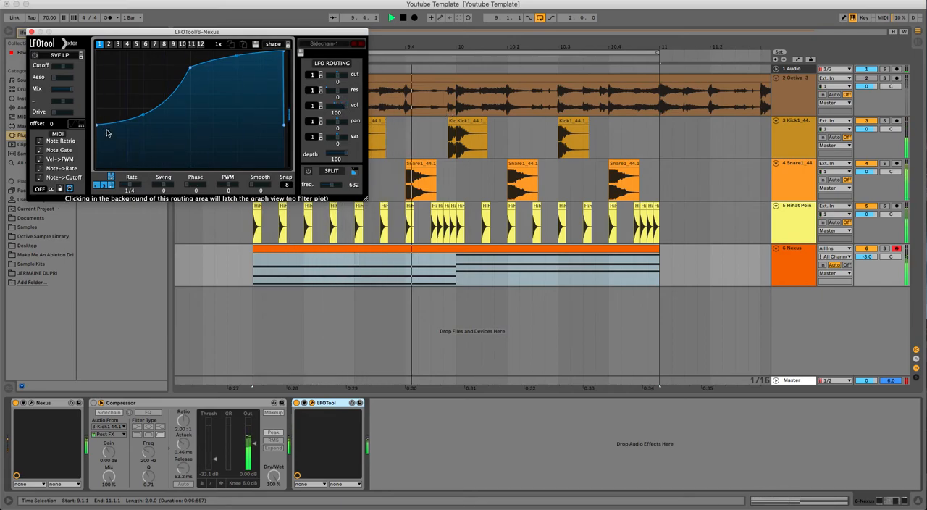
{"action": "key", "text": "space"}
Lower the starting point of LFOTool's curve to the bottom of the graph and listen to the loop.
{"action": "left_click_drag", "start_coordinate": [99, 129], "coordinate": [77, 244]}
{"action": "key", "text": "space"}
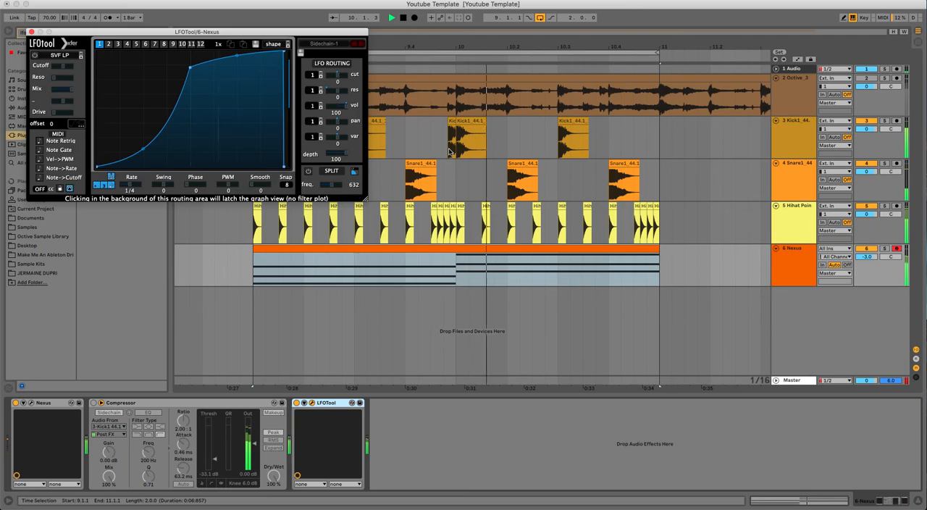
{"action": "key", "text": "space"}
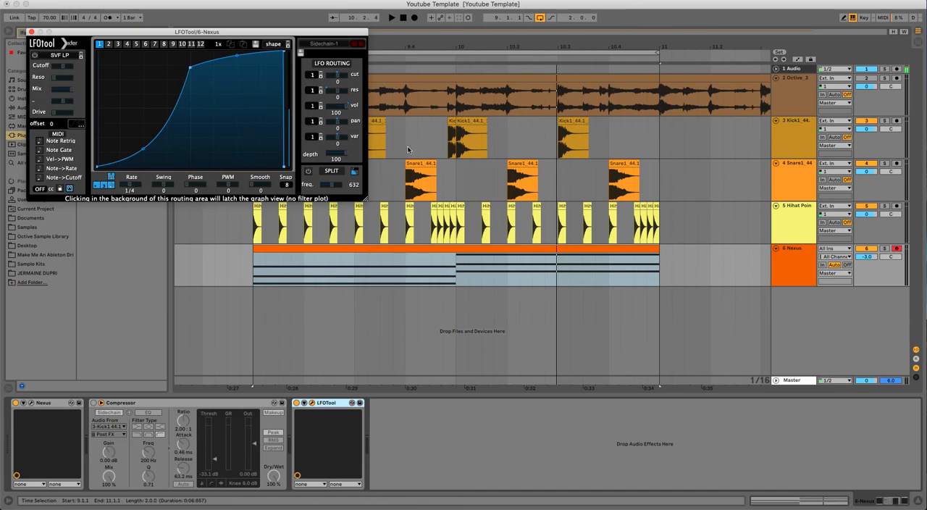
Compare LFOTool's graph warp at 2x and at 1.5x while playing the loop.
{"action": "left_click", "coordinate": [220, 47]}
{"action": "left_click_drag", "start_coordinate": [219, 46], "coordinate": [225, 1]}
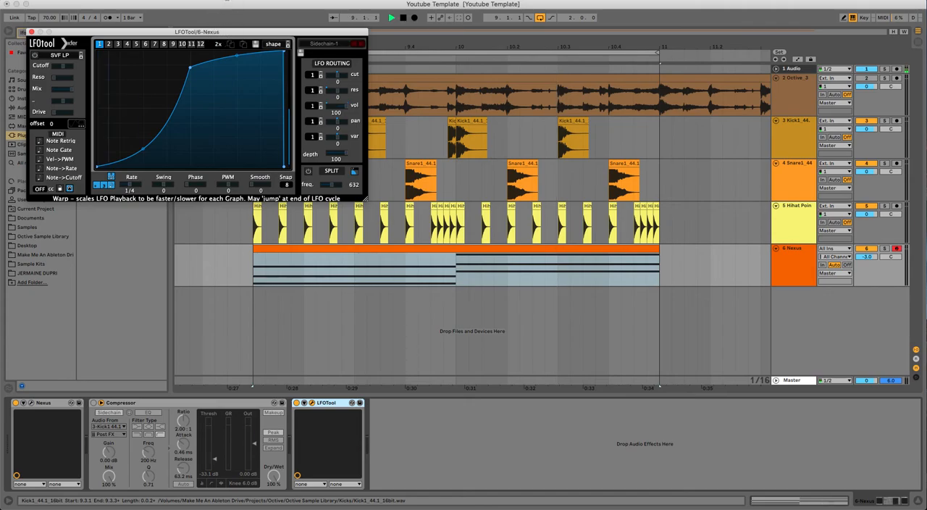
{"action": "key", "text": "space"}
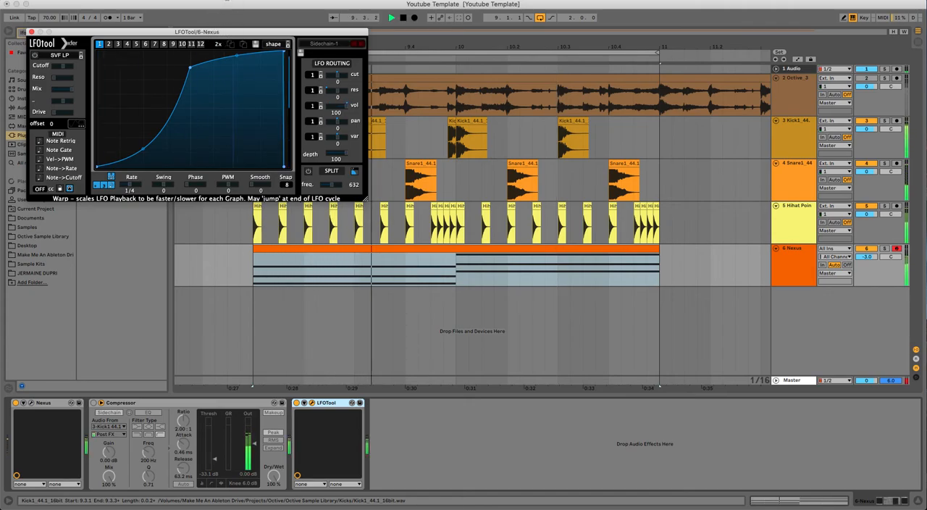
{"action": "key", "text": "space"}
{"action": "left_click", "coordinate": [219, 49]}
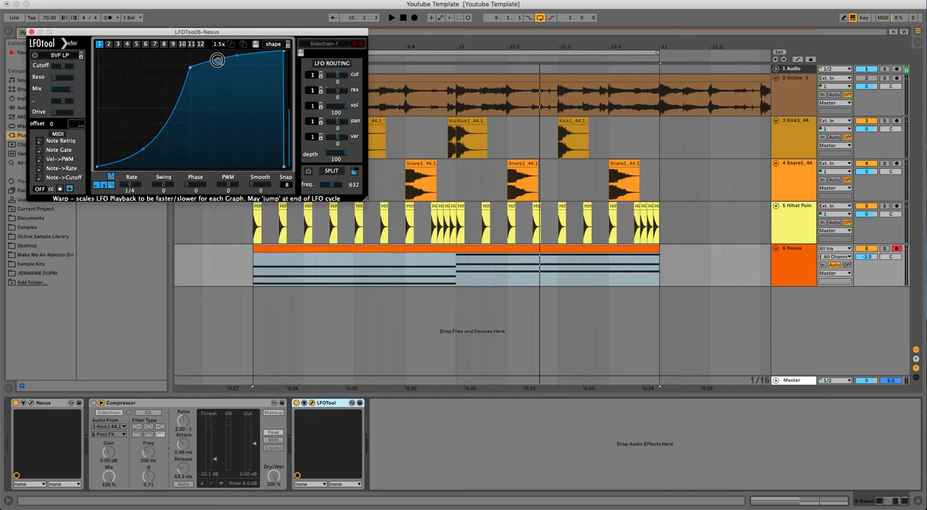
{"action": "key", "text": "space"}
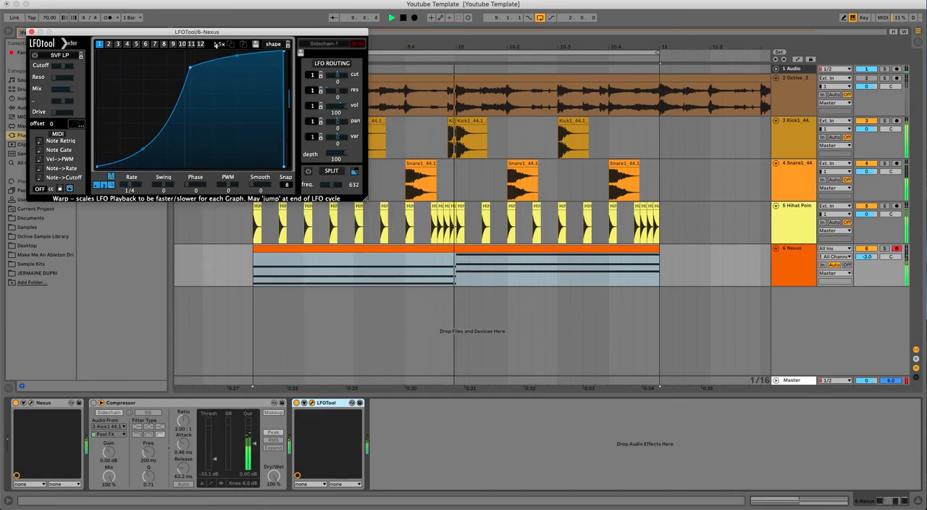
{"action": "key", "text": "space"}
Try LFOTool's graph warp at 1x and 1/2 during playback and return it to 1x.
{"action": "left_click_drag", "start_coordinate": [218, 55], "coordinate": [215, 65]}
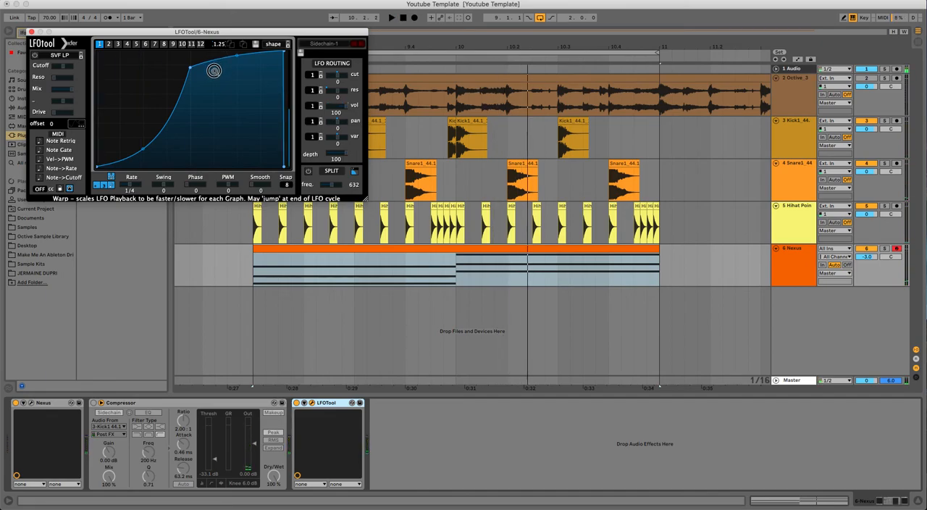
{"action": "key", "text": "space"}
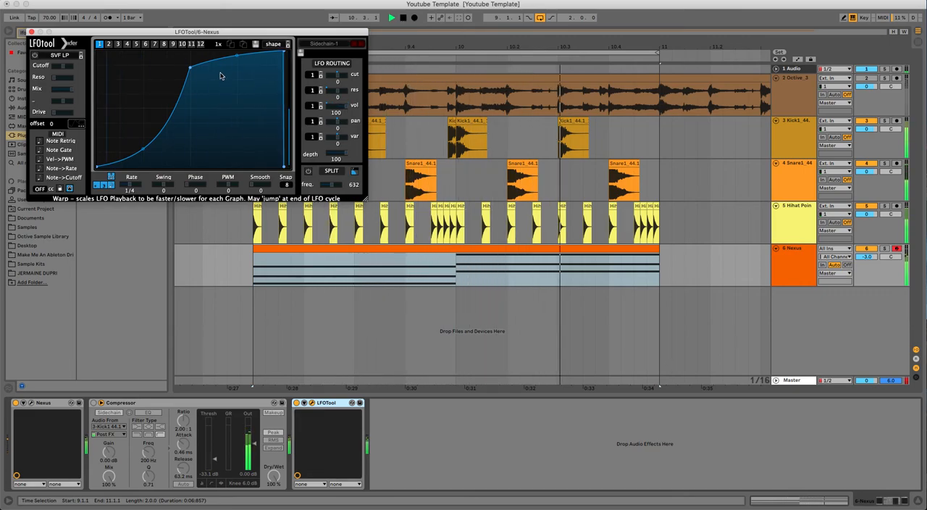
{"action": "key", "text": "space"}
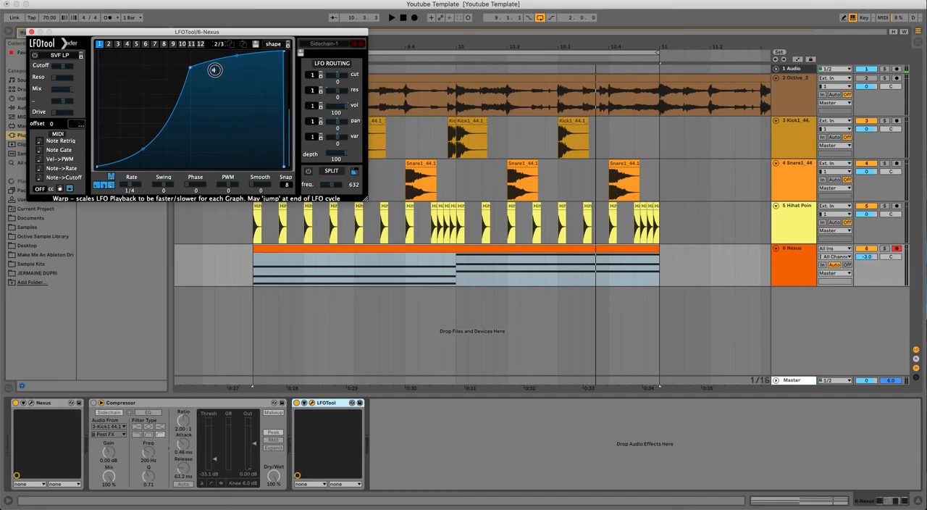
{"action": "key", "text": "space"}
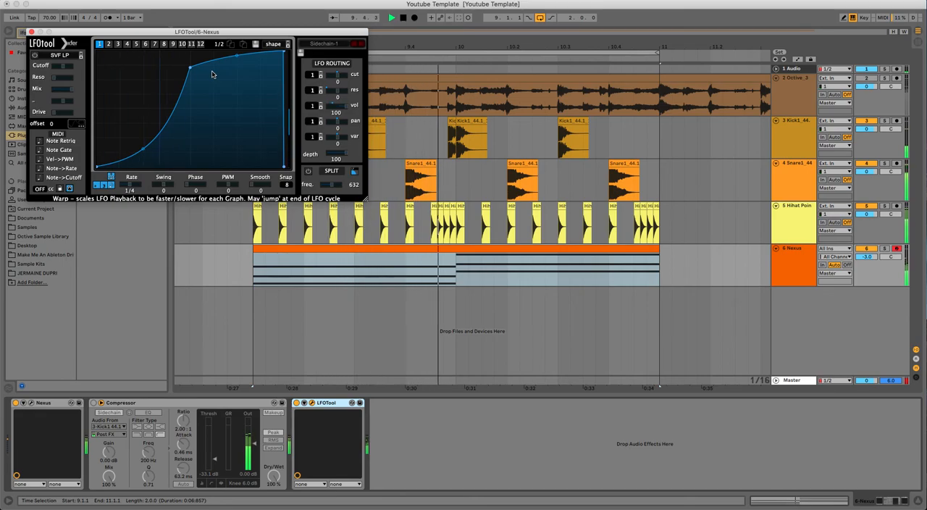
{"action": "key", "text": "space"}
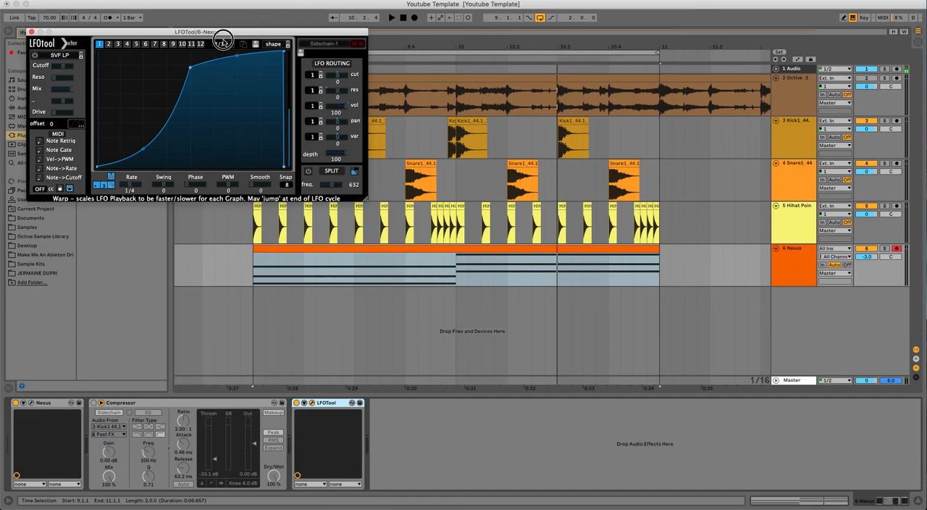
{"action": "left_click_drag", "start_coordinate": [228, 26], "coordinate": [227, 24]}
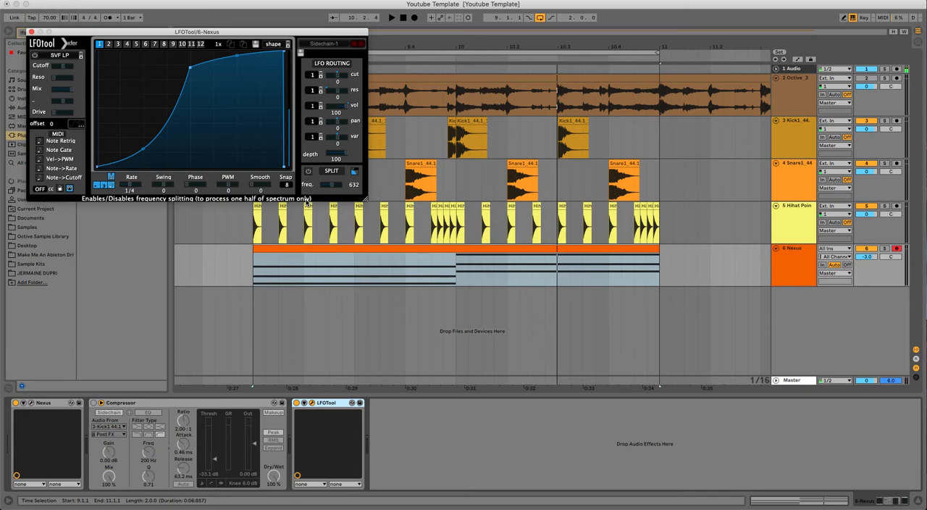
Close LFOTool's preset list and window, and bypass LFOTool on the Nexus track.
{"action": "left_click", "coordinate": [332, 48]}
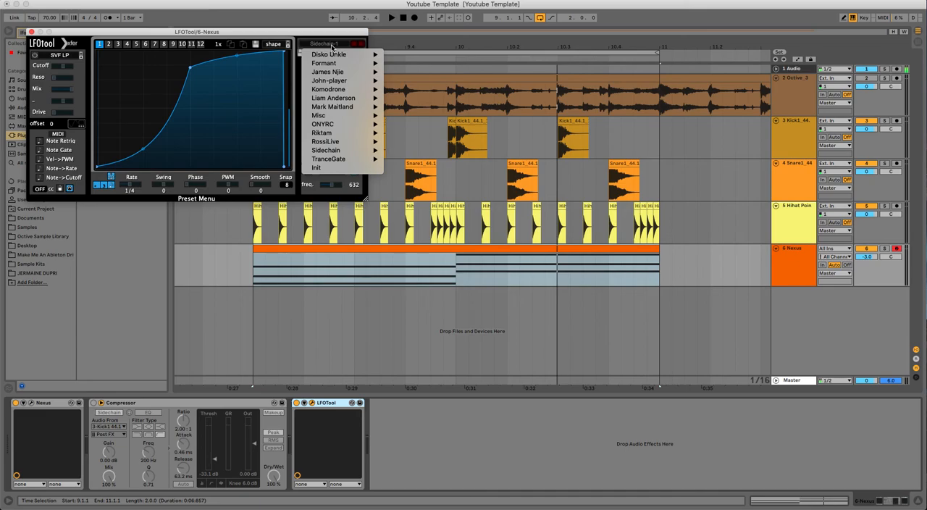
{"action": "mouse_move", "coordinate": [331, 56]}
{"action": "left_click", "coordinate": [33, 33]}
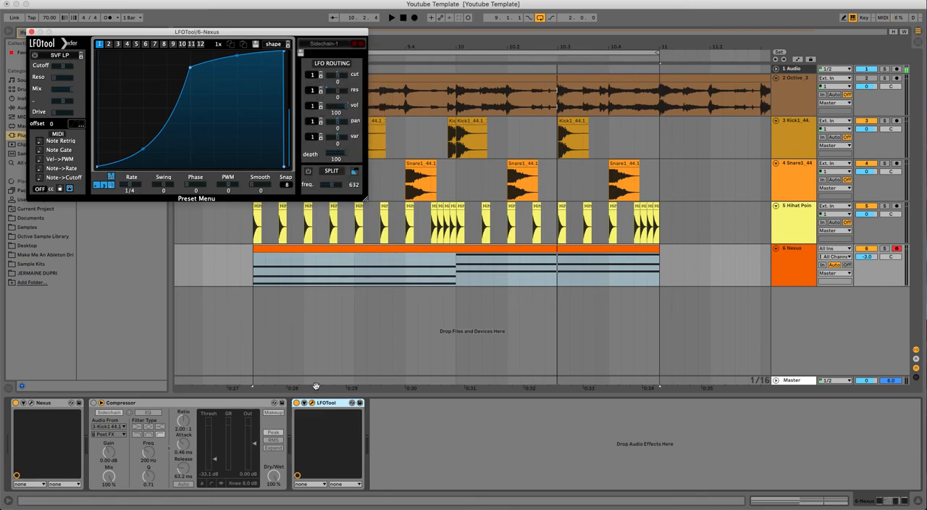
{"action": "left_click", "coordinate": [31, 33]}
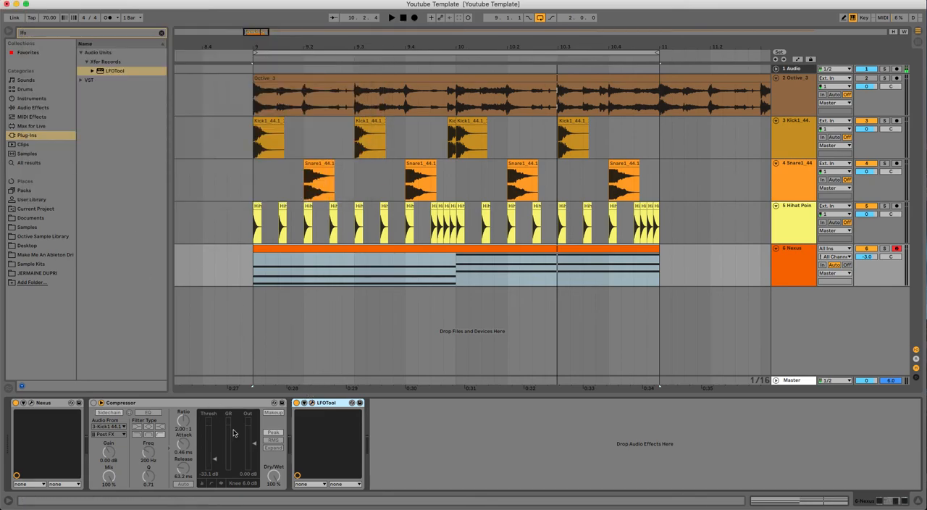
Search the plug-ins for "ni" and add Nicky Romero's Kickstart after LFOTool on the Nexus track.
{"action": "left_click", "coordinate": [99, 34]}
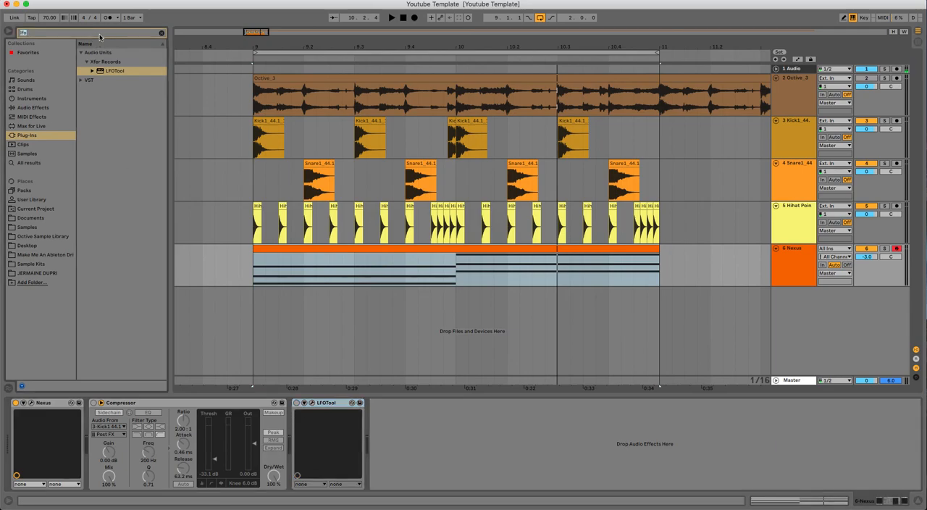
{"action": "type", "text": "ni"}
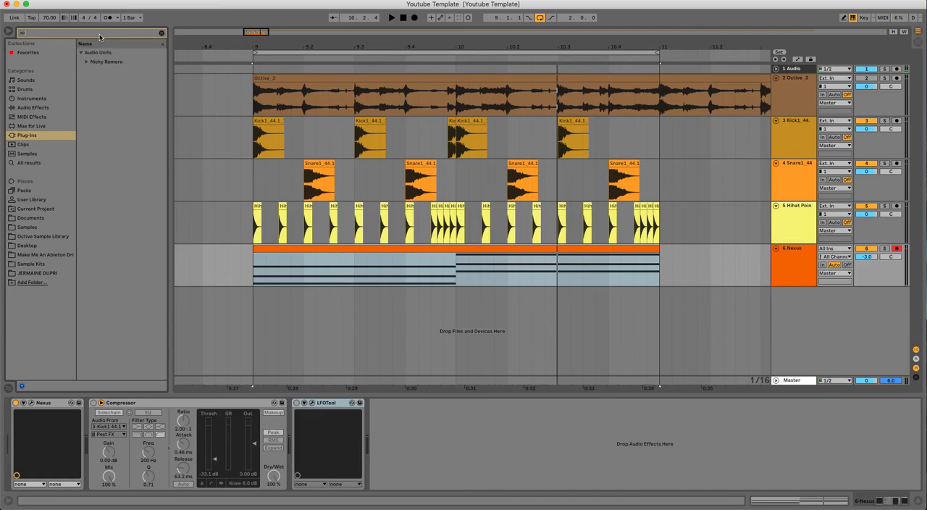
{"action": "left_click", "coordinate": [87, 61]}
{"action": "left_click", "coordinate": [103, 71]}
{"action": "left_click_drag", "start_coordinate": [104, 73], "coordinate": [480, 465]}
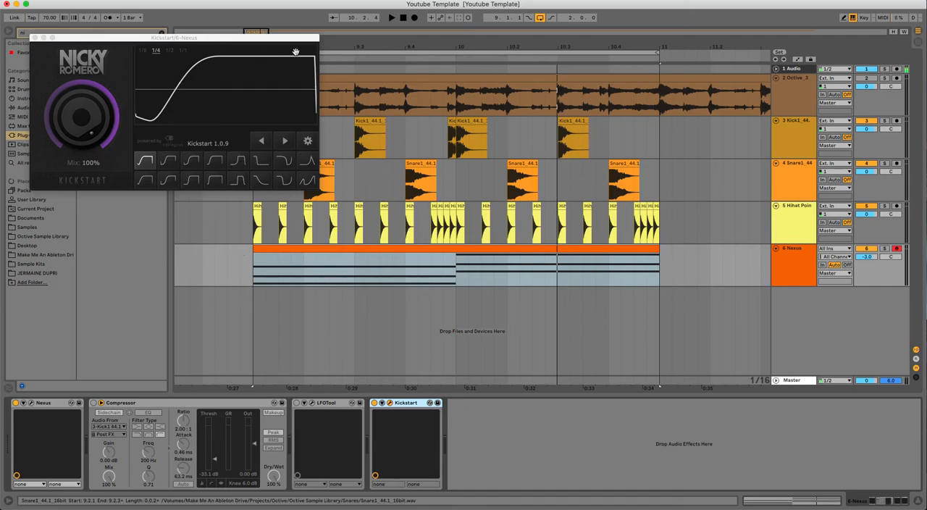
Audition Kickstart's default curve, switch to the Subbass Chain shape and play the loop with it.
{"action": "key", "text": "space"}
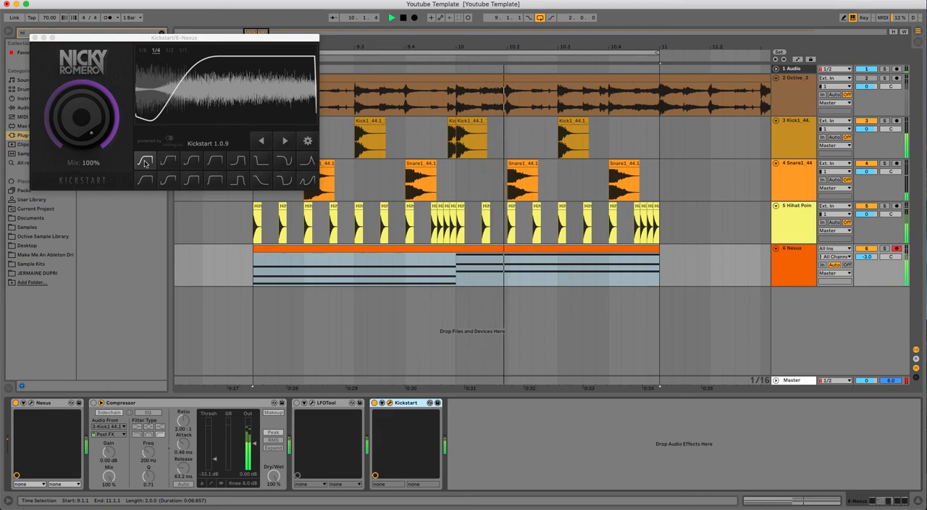
{"action": "key", "text": "space"}
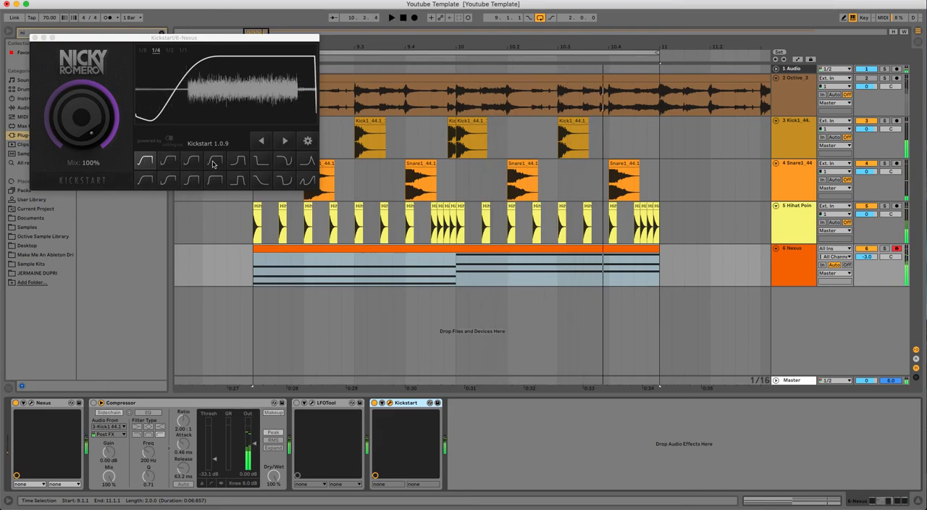
{"action": "left_click", "coordinate": [215, 161]}
{"action": "left_click", "coordinate": [229, 165]}
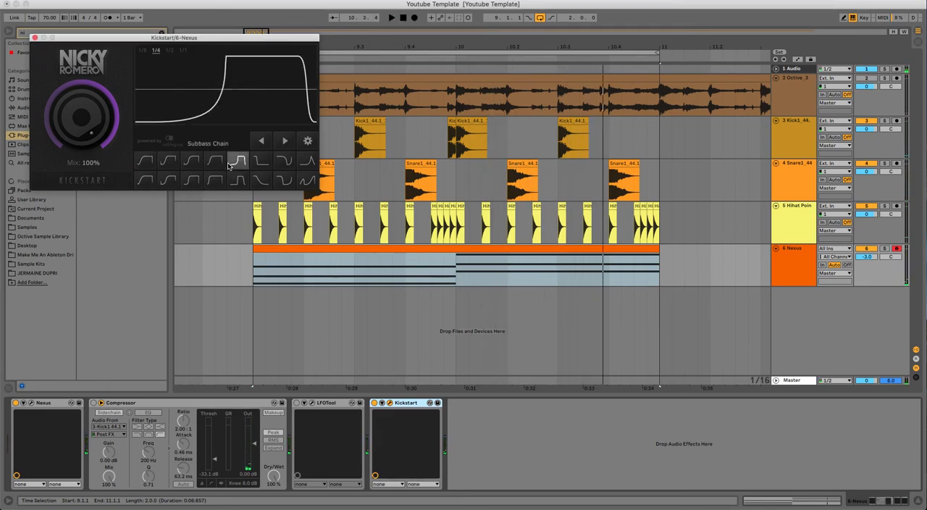
{"action": "key", "text": "space"}
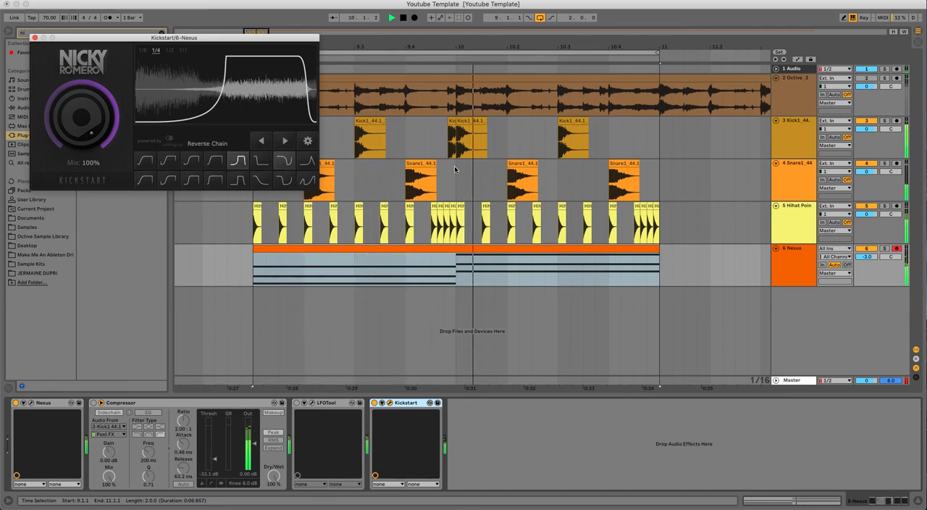
Set the Nexus track volume to -1.0 and audition Kickstart's Long Kick, Weird Rhythm FX and Subbass Tight curves during playback.
{"action": "left_click_drag", "start_coordinate": [868, 257], "coordinate": [868, 249]}
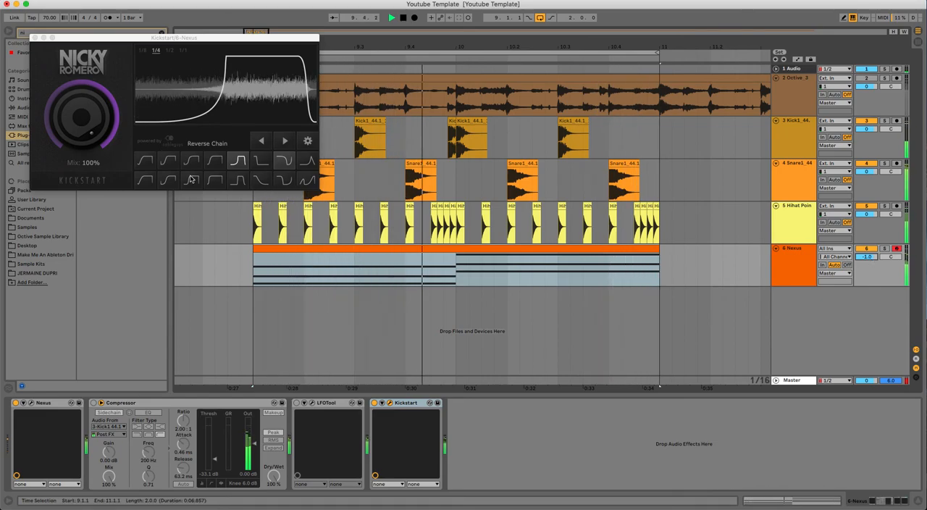
{"action": "left_click", "coordinate": [261, 180]}
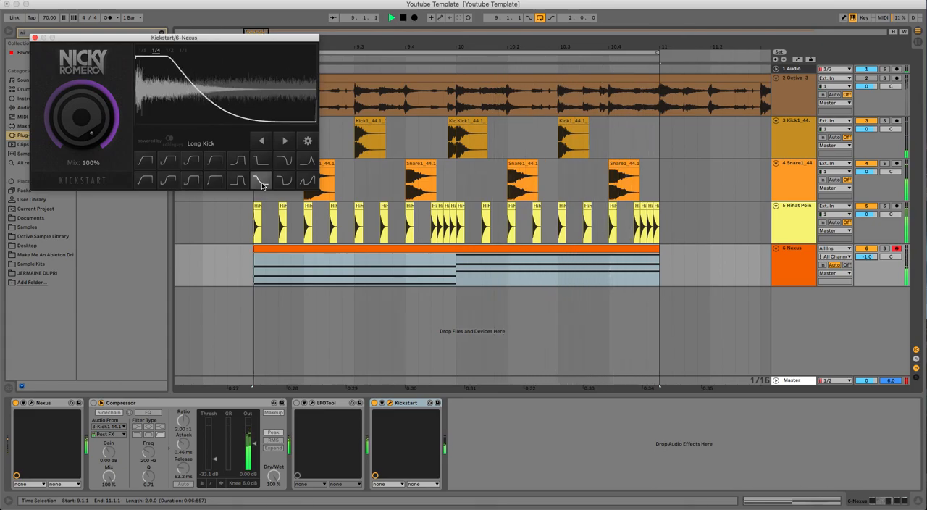
{"action": "left_click", "coordinate": [313, 180]}
{"action": "left_click", "coordinate": [315, 181]}
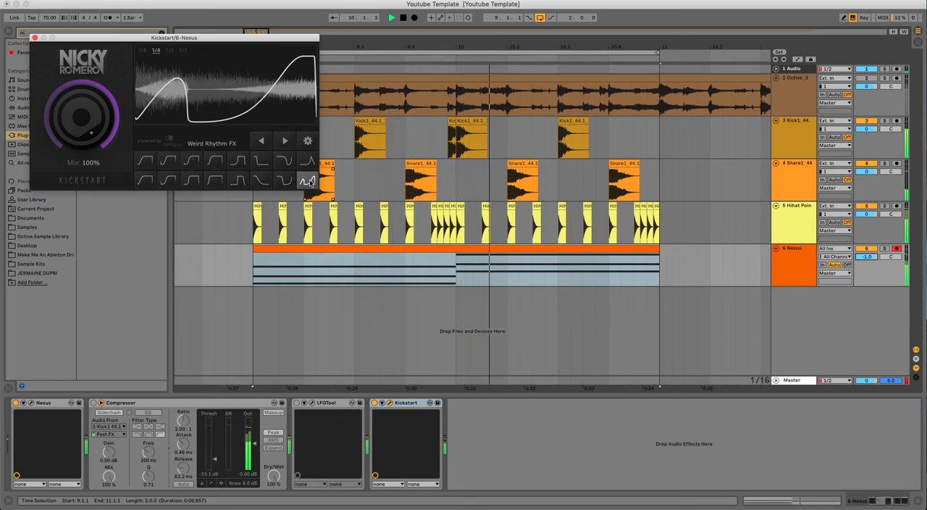
{"action": "left_click", "coordinate": [287, 181]}
{"action": "left_click", "coordinate": [287, 181]}
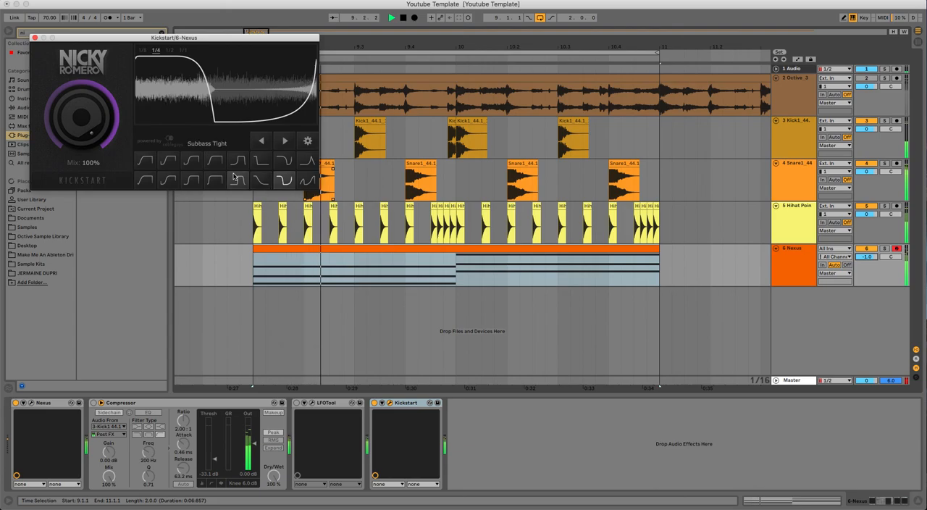
Compare Classic Chain with the first two upper-row Kickstart curves, keep the second one and audition it at a 1/2 rate.
{"action": "left_click", "coordinate": [214, 162]}
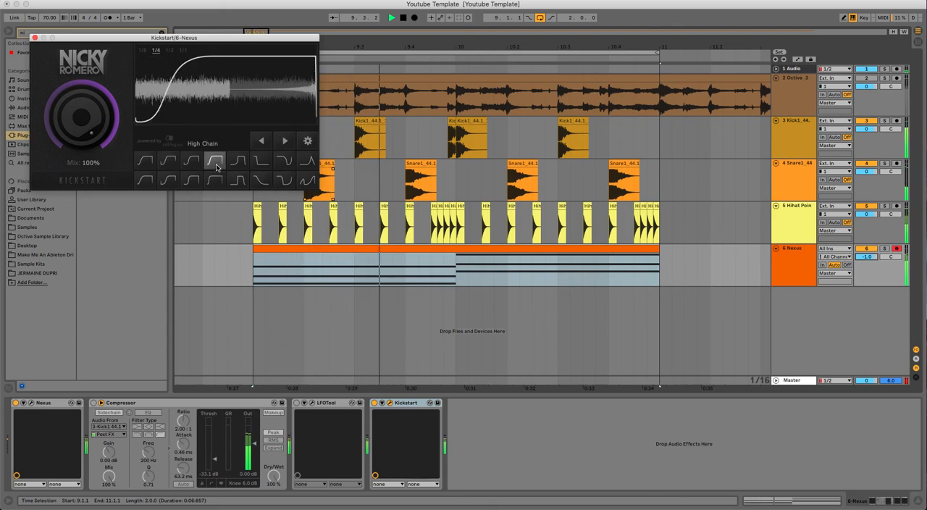
{"action": "left_click", "coordinate": [168, 162]}
{"action": "left_click", "coordinate": [148, 165]}
{"action": "left_click", "coordinate": [167, 162]}
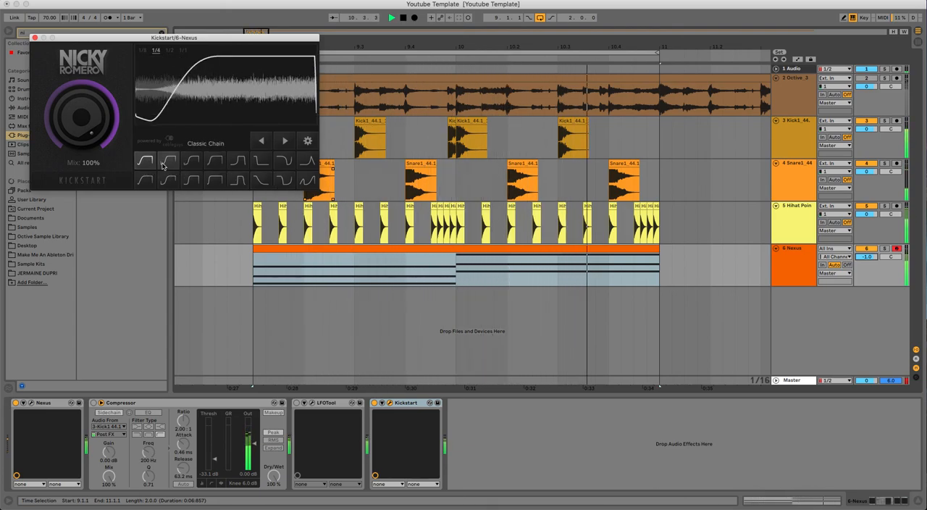
{"action": "left_click", "coordinate": [170, 51]}
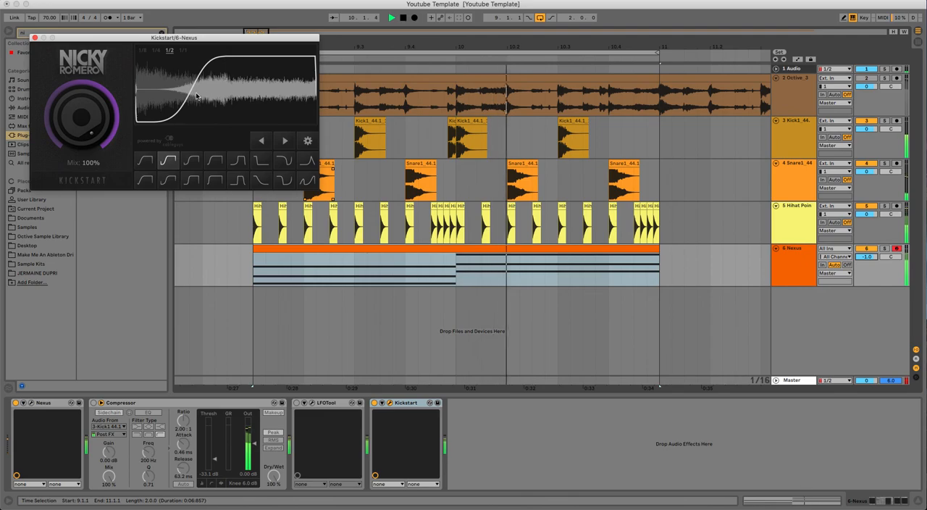
{"action": "key", "text": "space"}
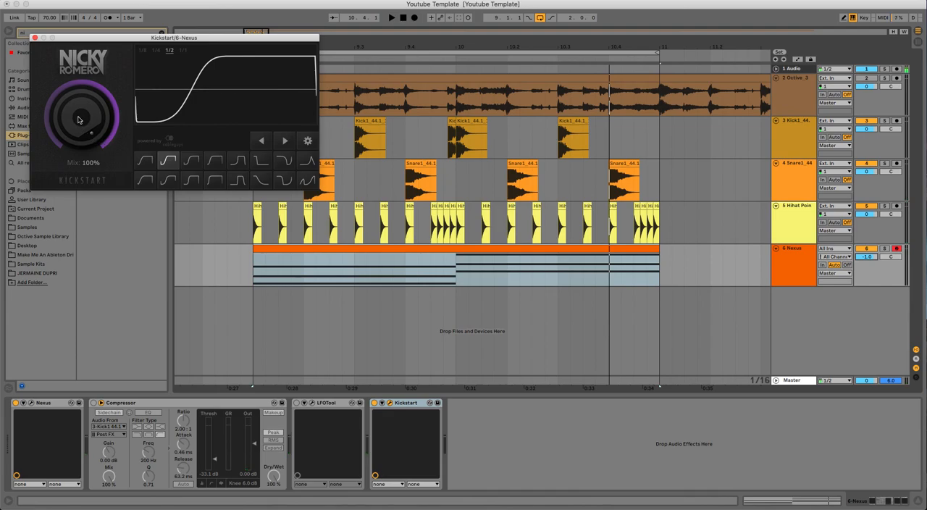
Lower Kickstart's mix to 66% while the loop plays, then stop playback and close the plug-in window.
{"action": "key", "text": "space"}
{"action": "left_click_drag", "start_coordinate": [79, 120], "coordinate": [80, 143]}
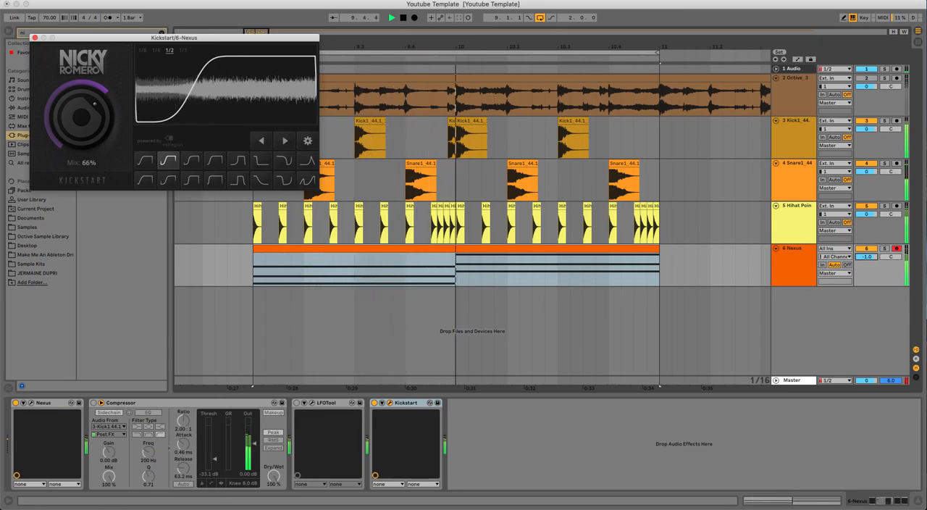
{"action": "key", "text": "space"}
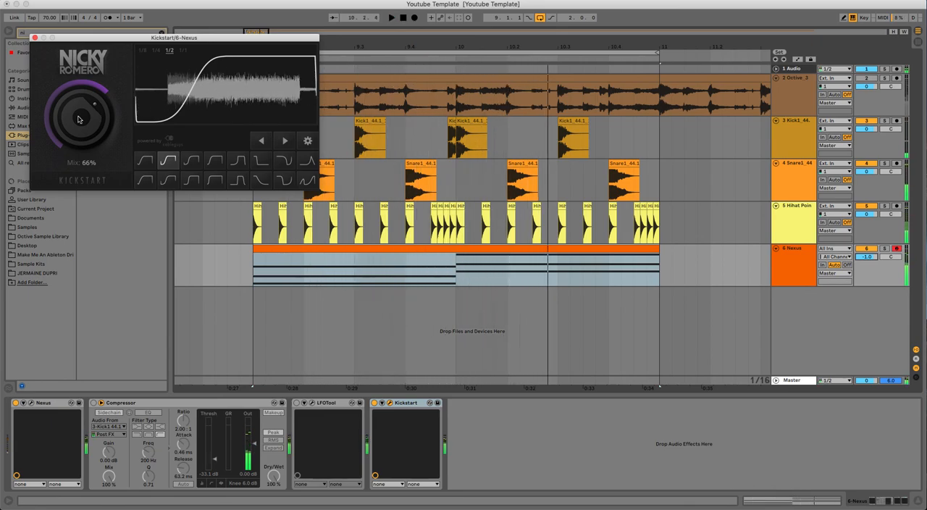
{"action": "left_click", "coordinate": [35, 39]}
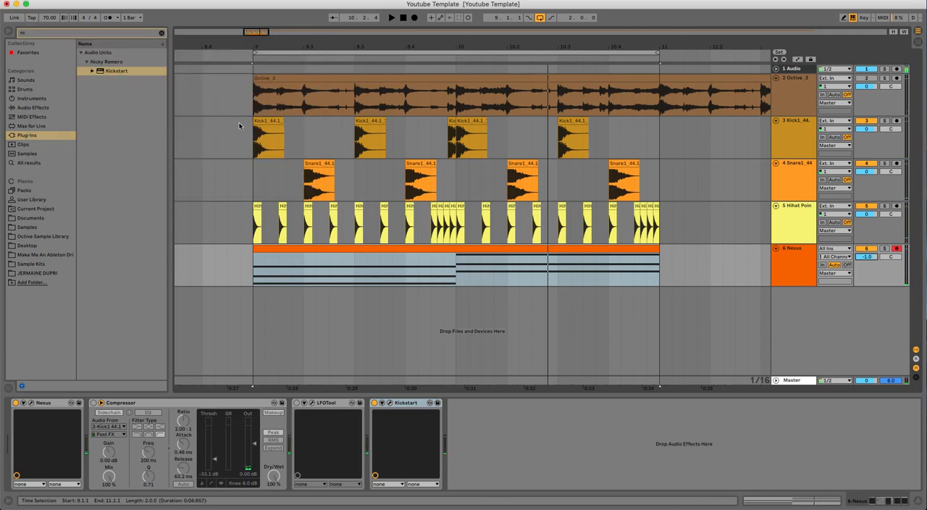